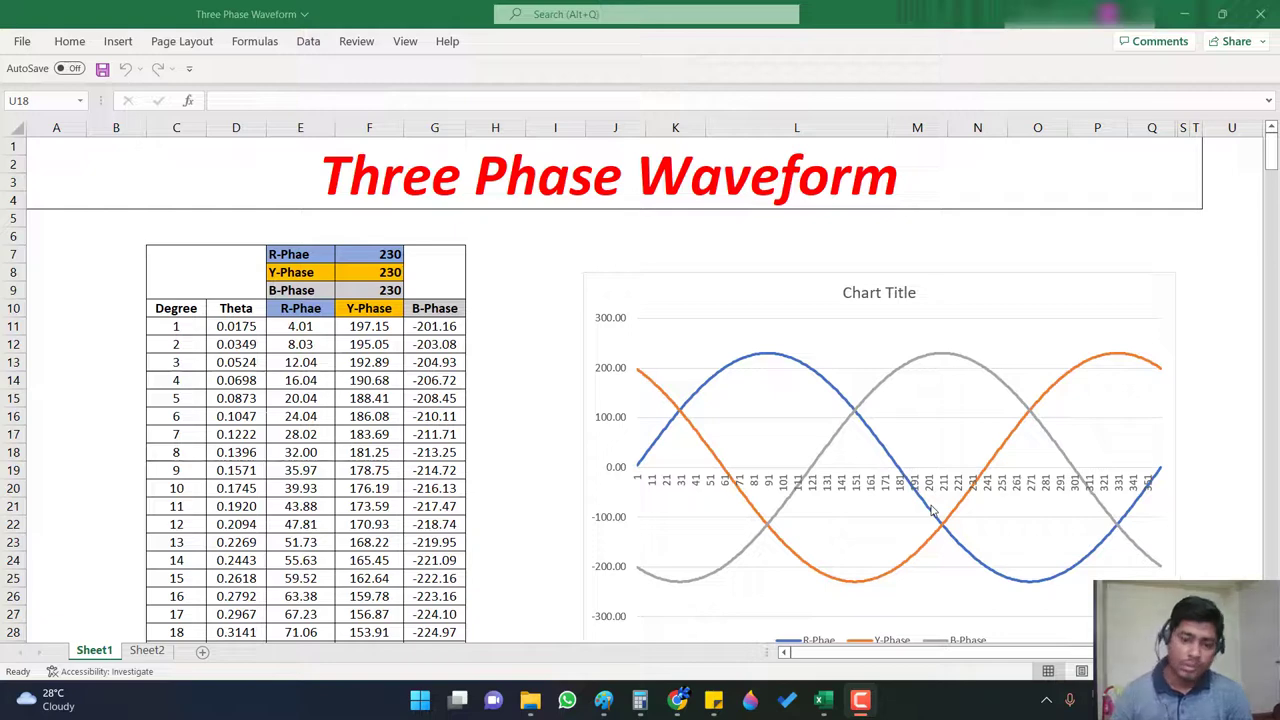
# - Scroll down to the equations box and highlight AxSin in the R-Phase equation
pyautogui.moveTo(932, 511)
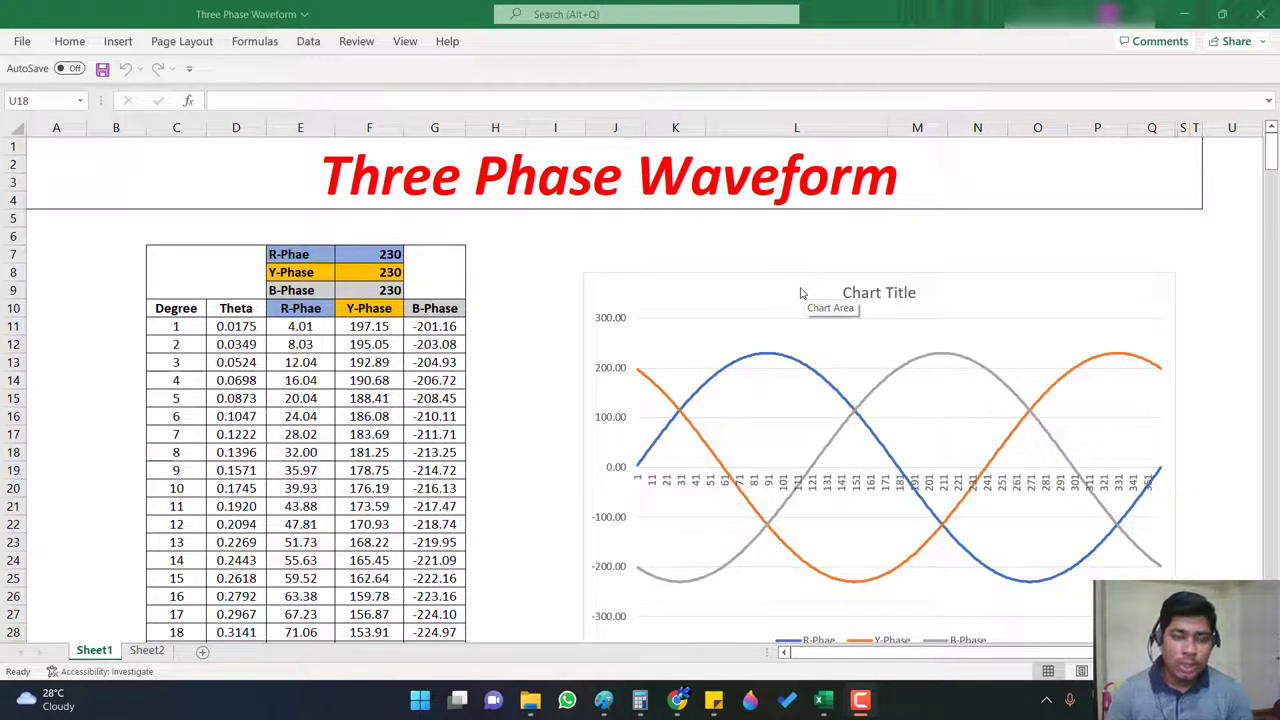
pyautogui.scroll(-1, 800, 293)
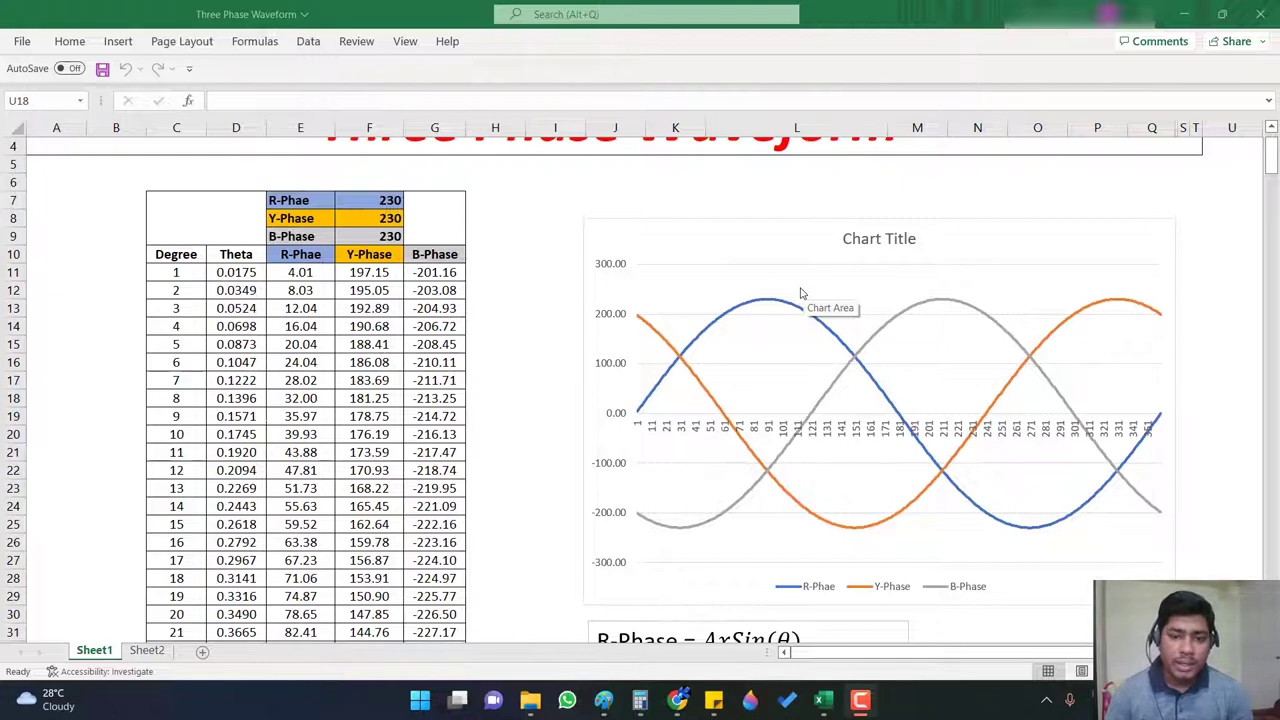
pyautogui.scroll(-3, 800, 293)
pyautogui.scroll(-1, 800, 293)
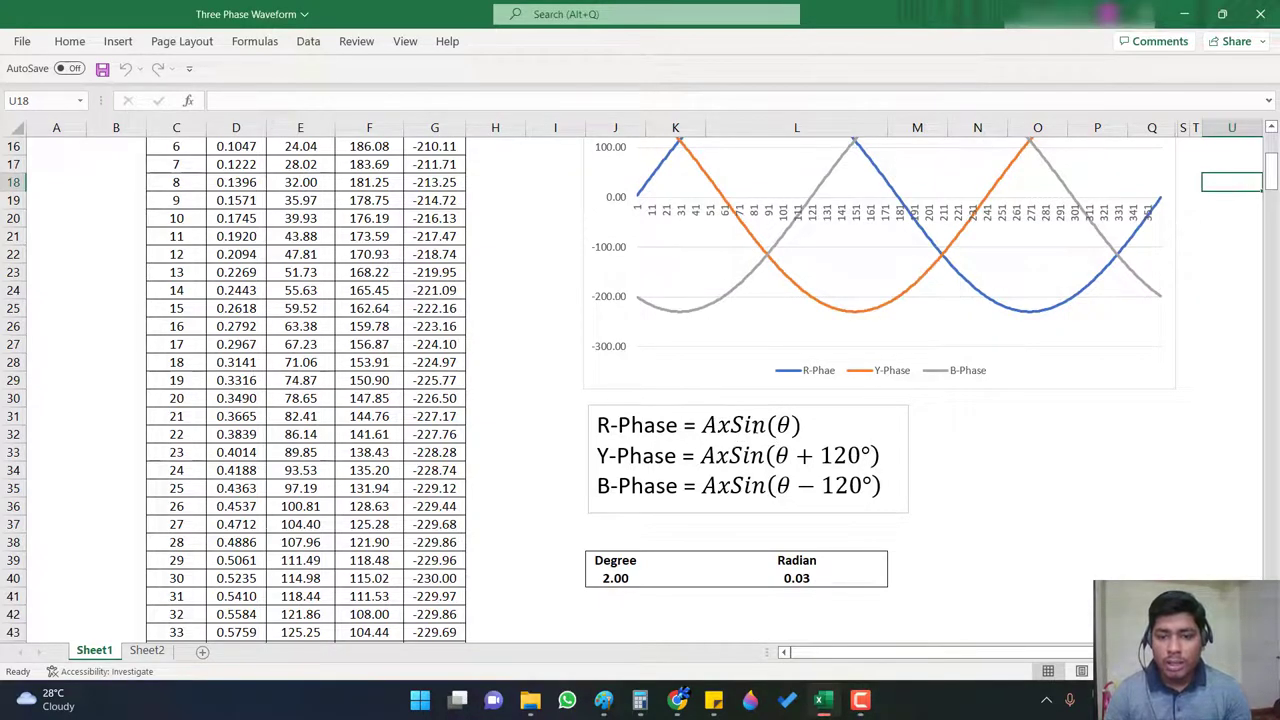
pyautogui.moveTo(704, 425); pyautogui.dragTo(778, 425)
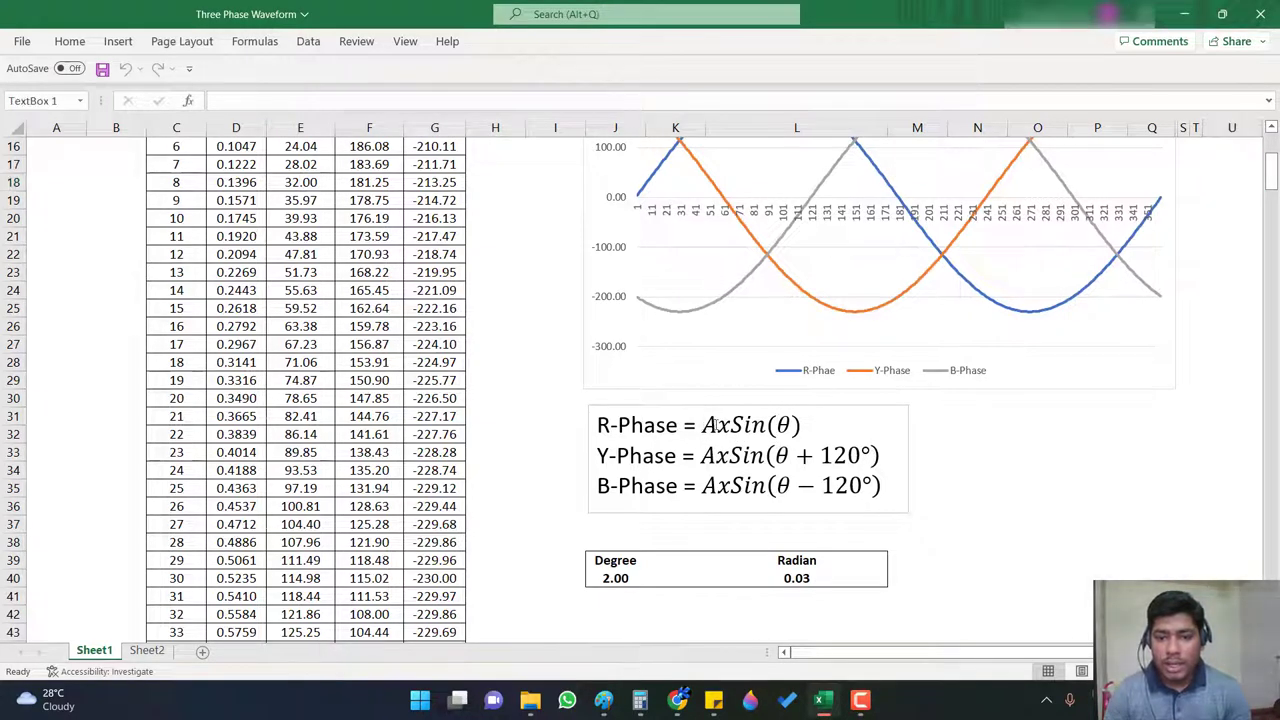
pyautogui.click(955, 450)
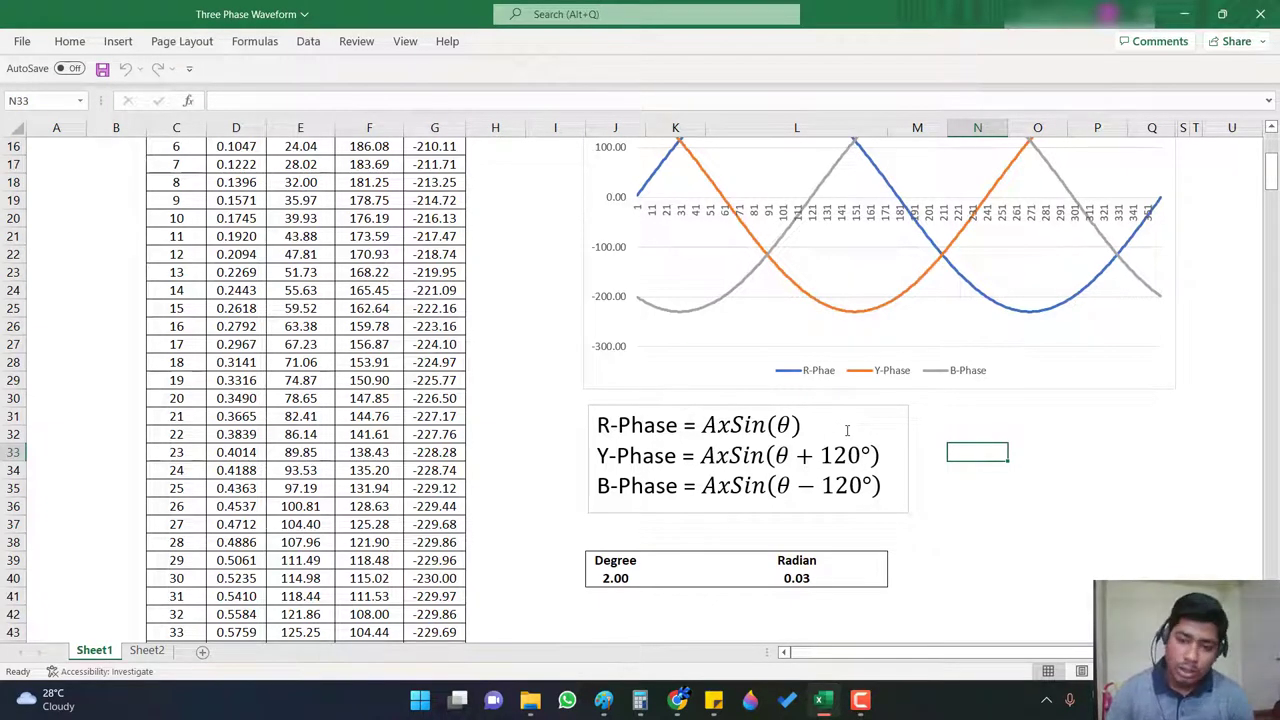
# - Scroll back to the table and inspect the Theta formula in cell D11
pyautogui.scroll(3, 820, 452)
pyautogui.scroll(2, 820, 452)
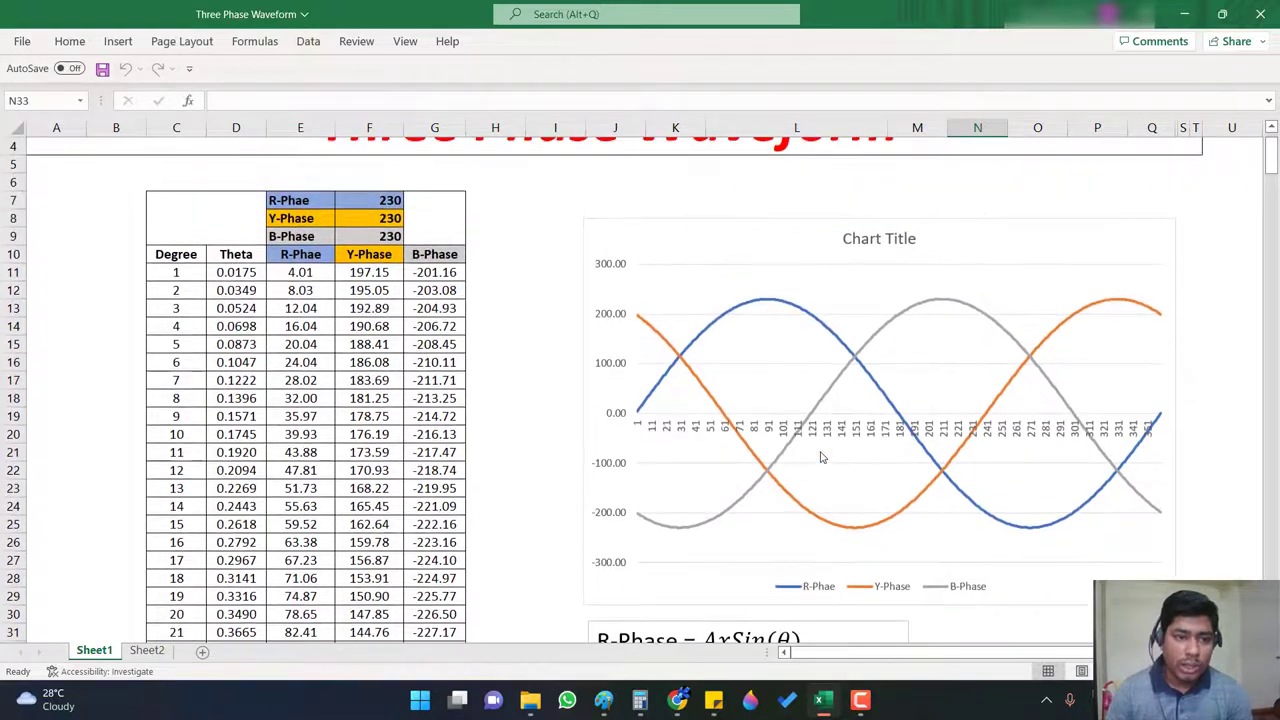
pyautogui.scroll(-3, 820, 452)
pyautogui.scroll(-2, 820, 452)
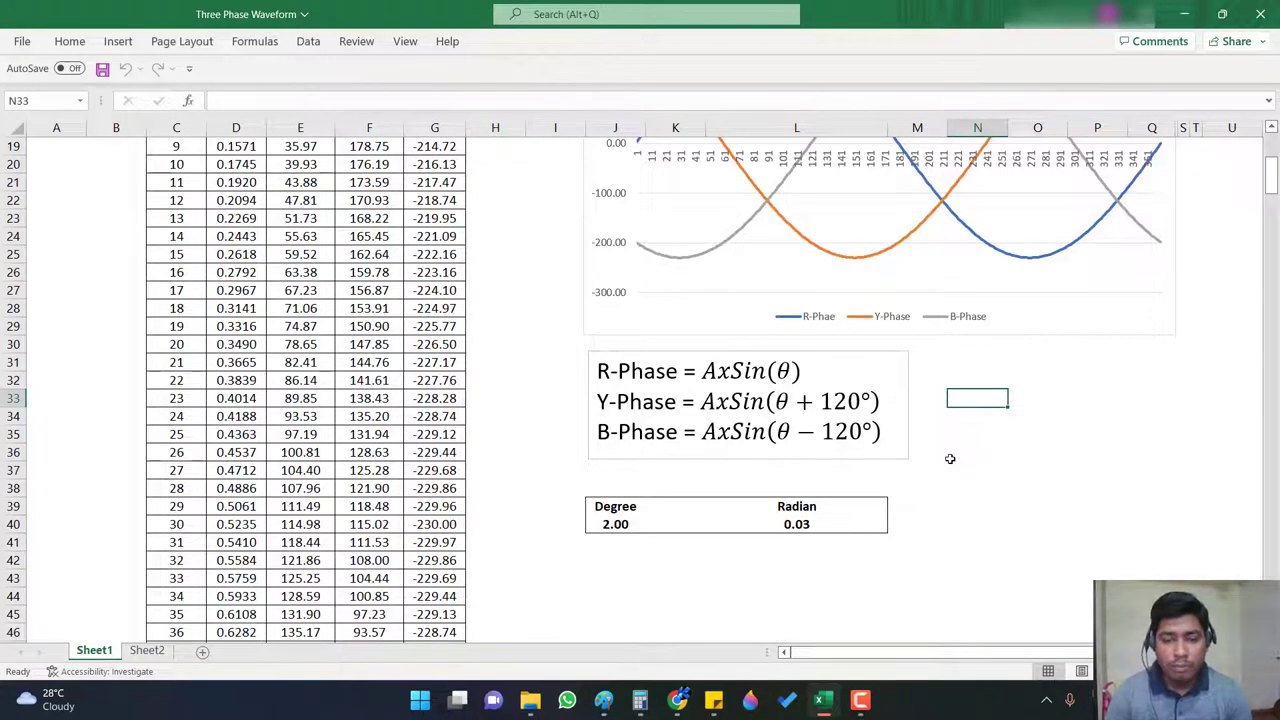
pyautogui.scroll(4, 871, 543)
pyautogui.scroll(2, 871, 543)
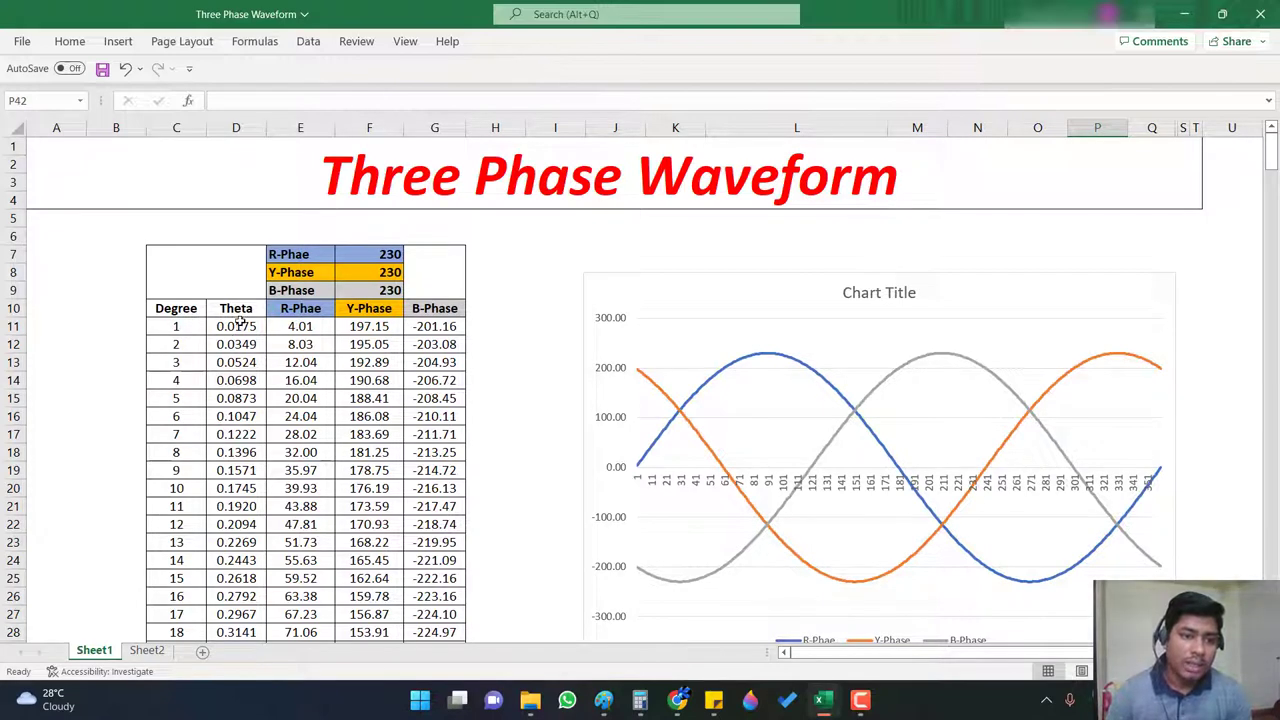
pyautogui.click(231, 327)
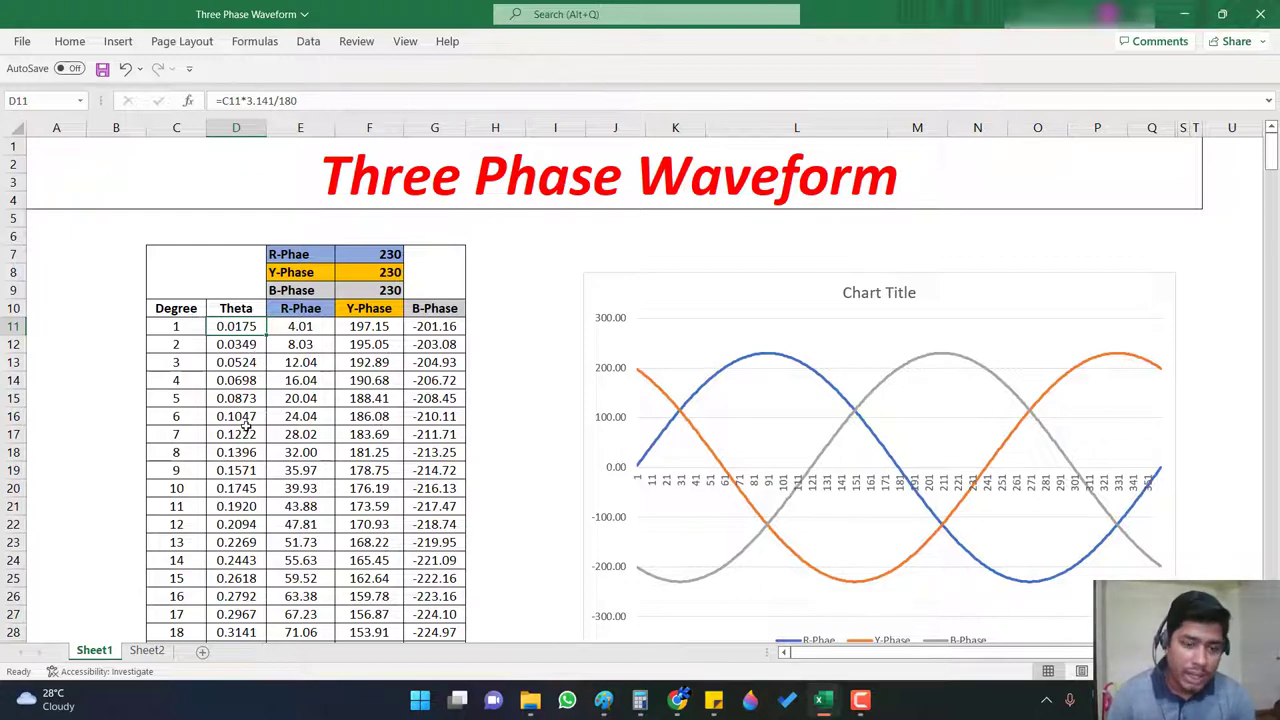
pyautogui.scroll(-2, 246, 427)
pyautogui.scroll(-2, 879, 541)
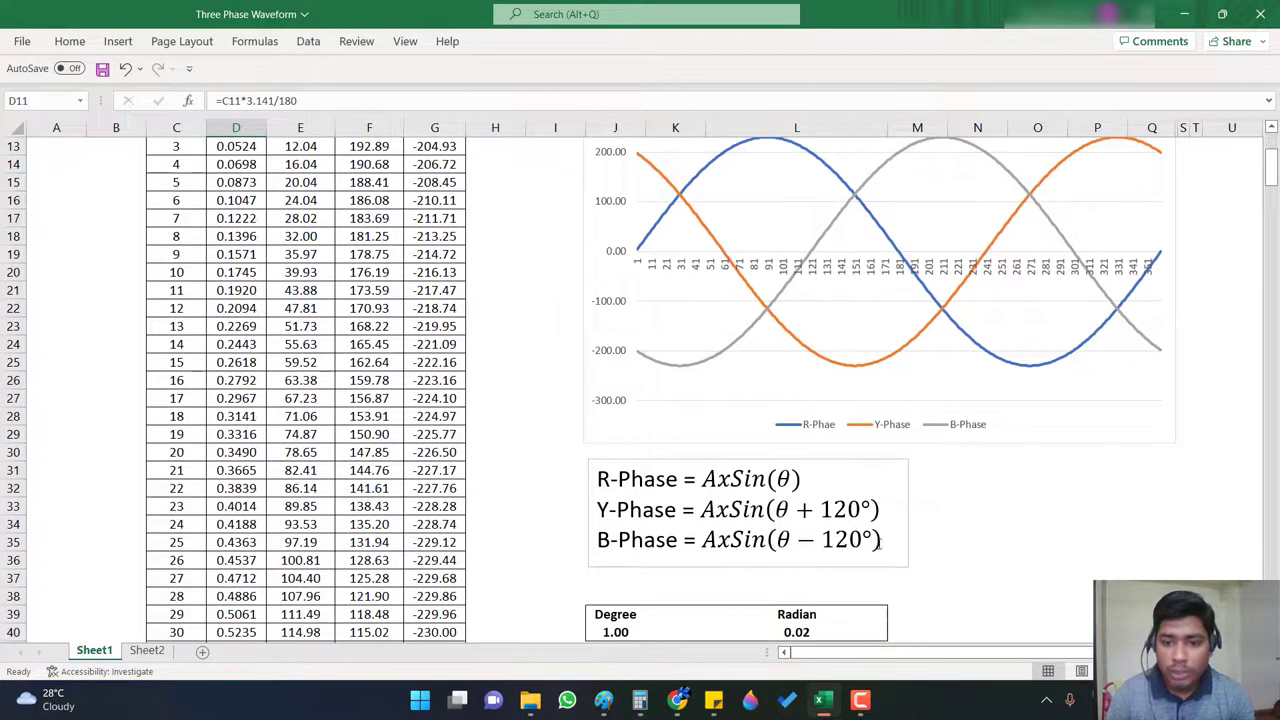
pyautogui.scroll(3, 246, 271)
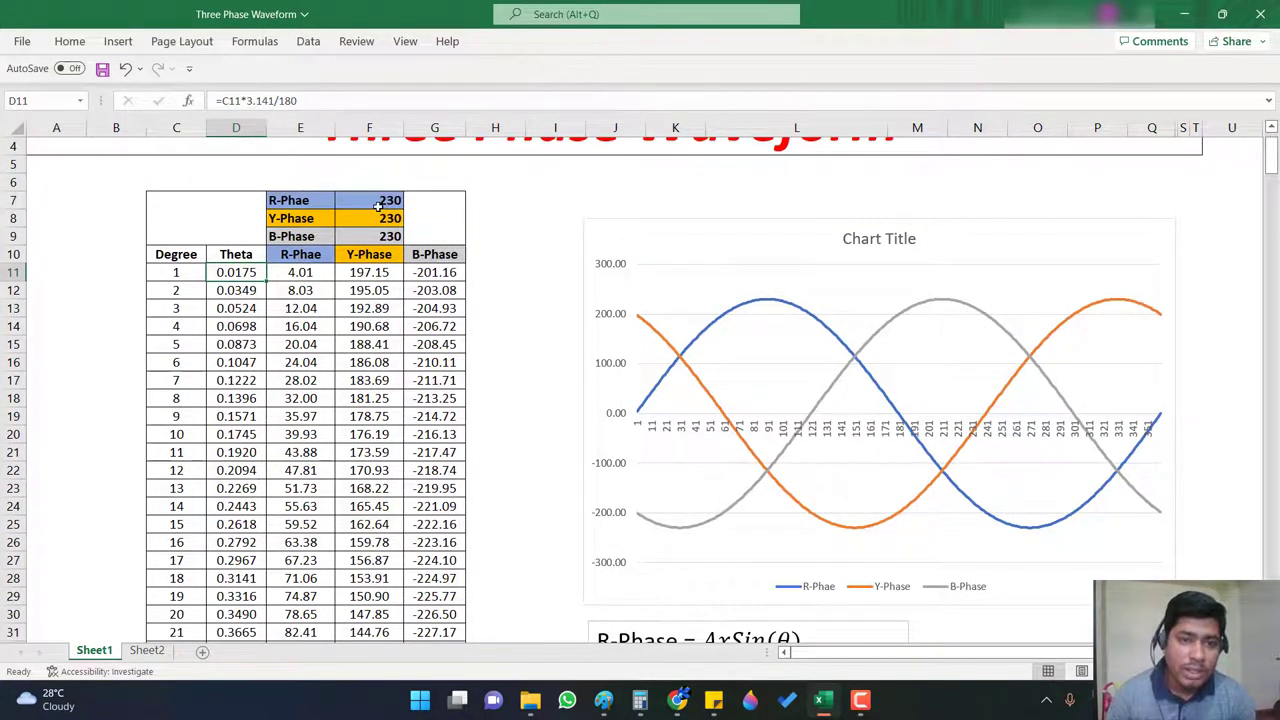
# - Set the R-, Y- and B-Phase amplitudes in F7:F9 all to 400
pyautogui.click(380, 201)
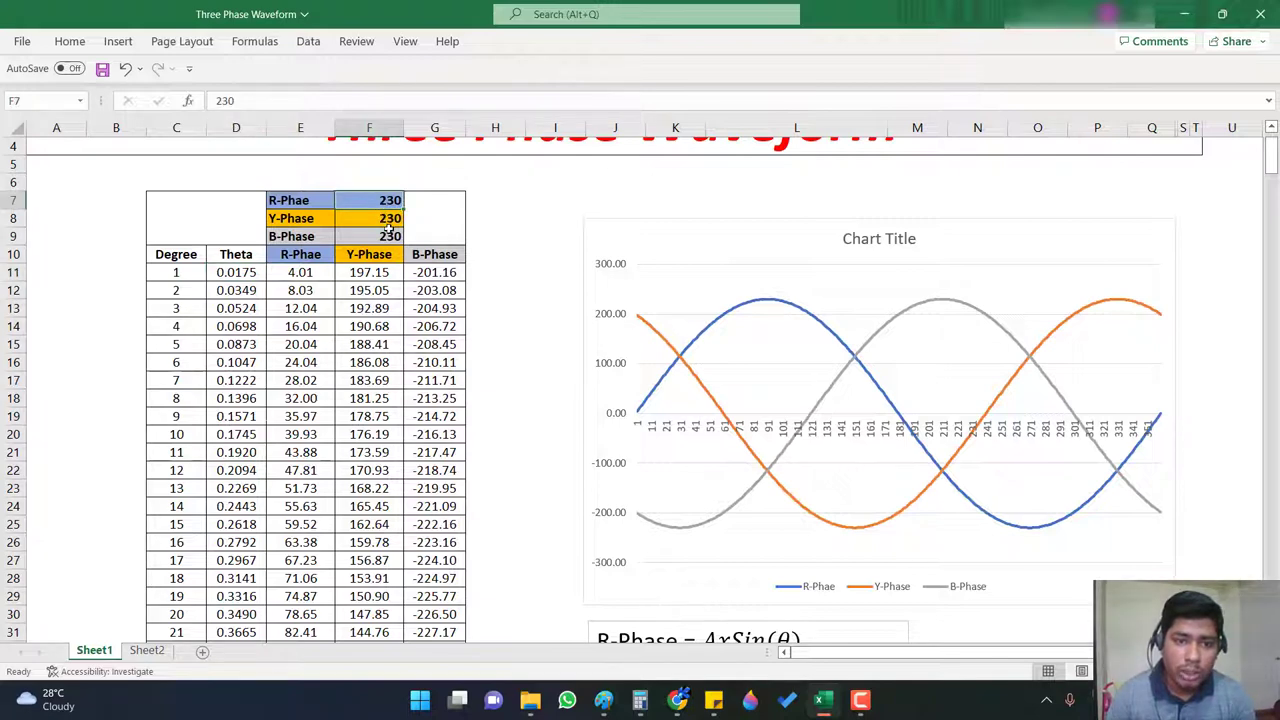
pyautogui.click(382, 220)
pyautogui.click(385, 236)
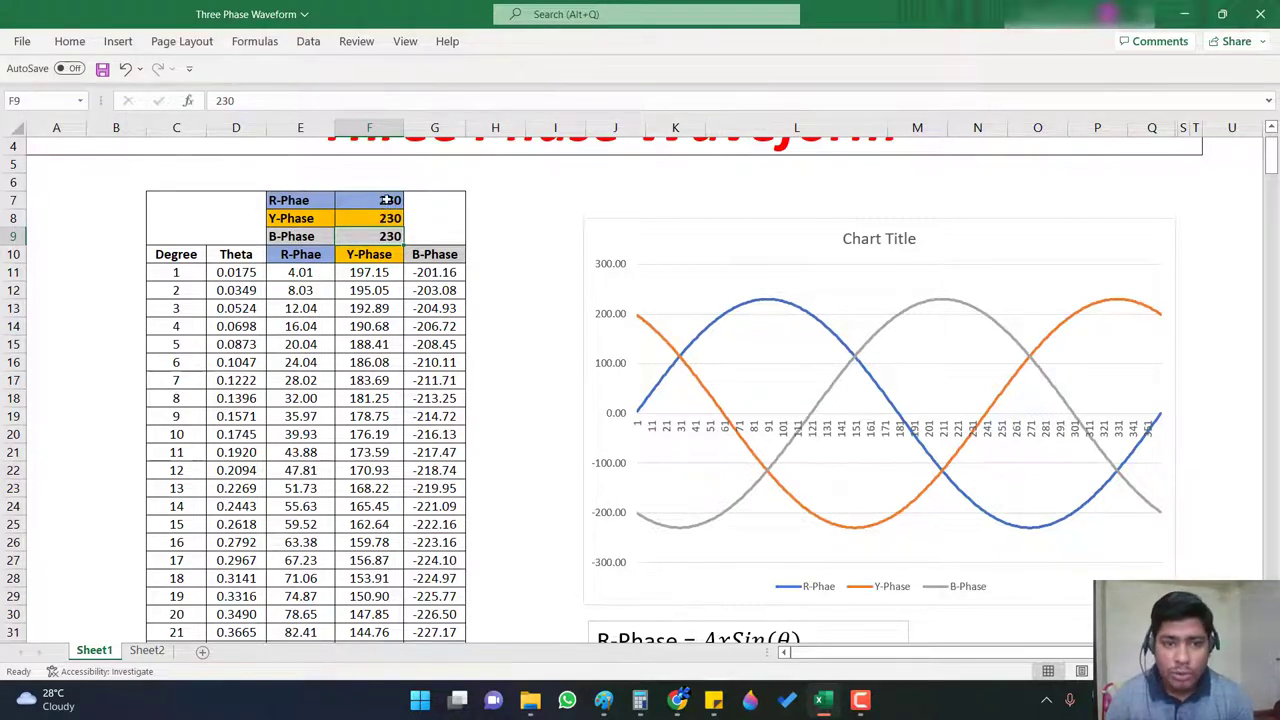
pyautogui.click(387, 201)
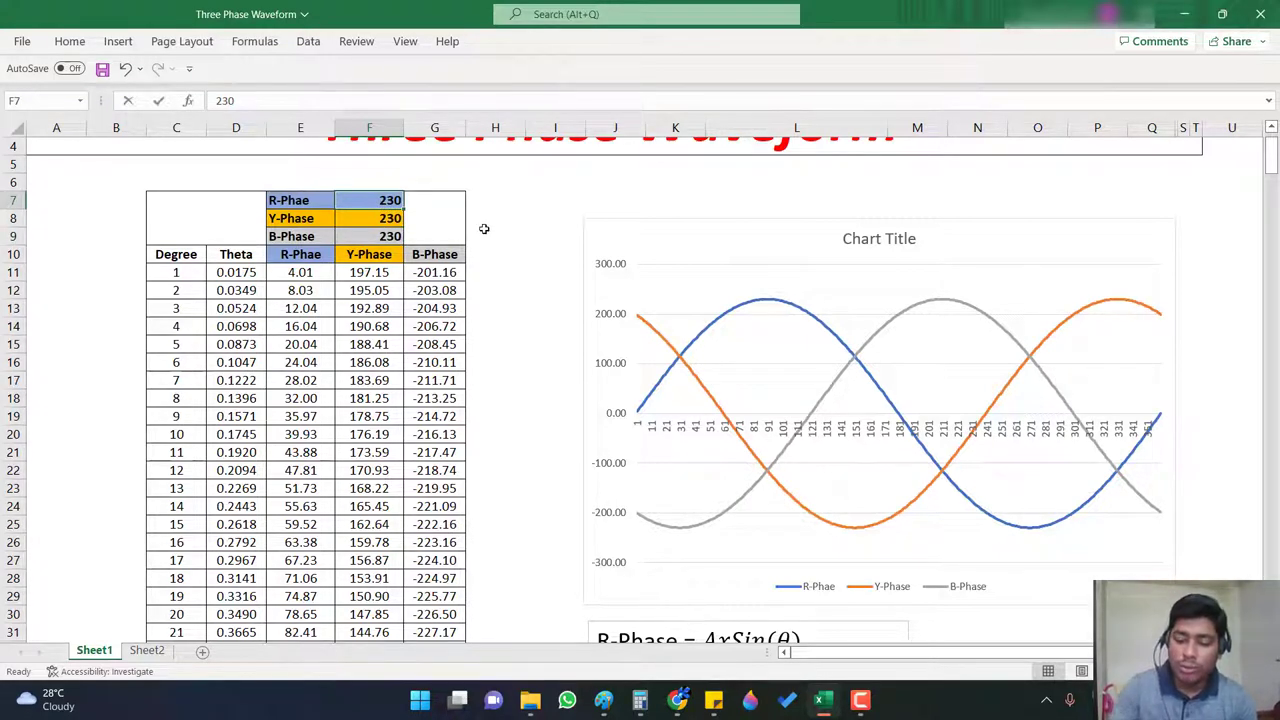
pyautogui.write('400')
pyautogui.click(396, 219)
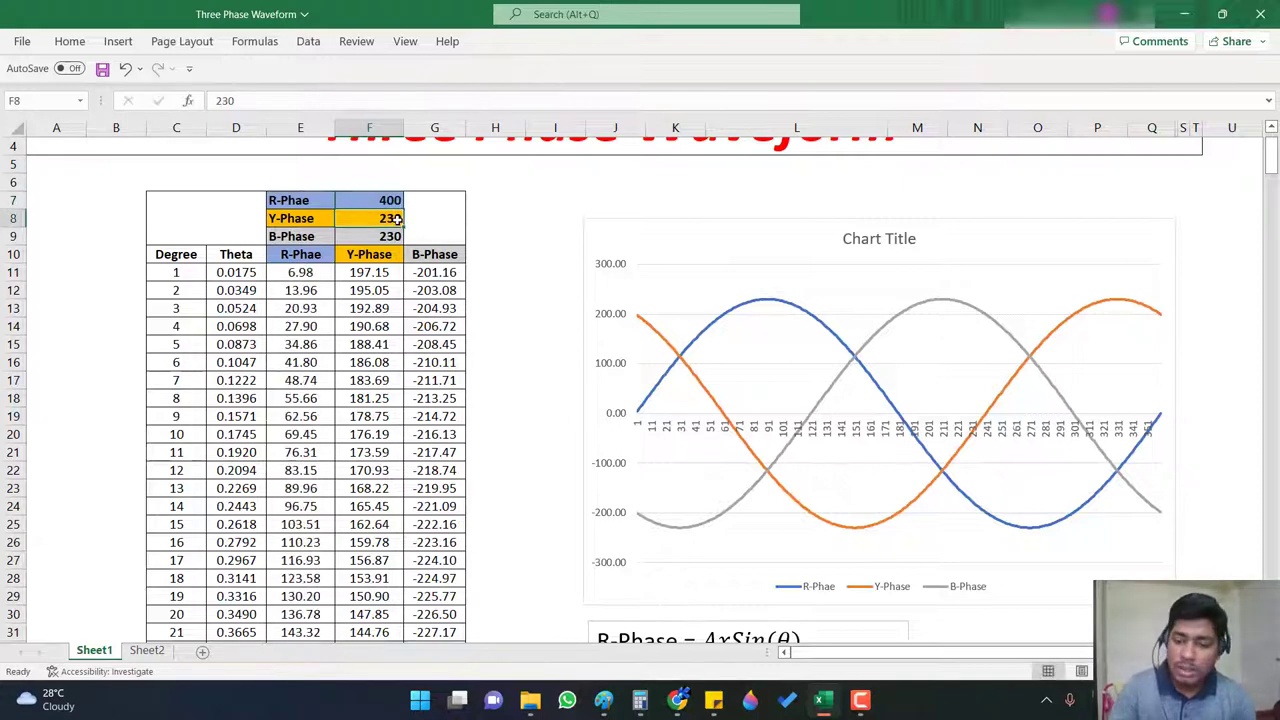
pyautogui.write('400')
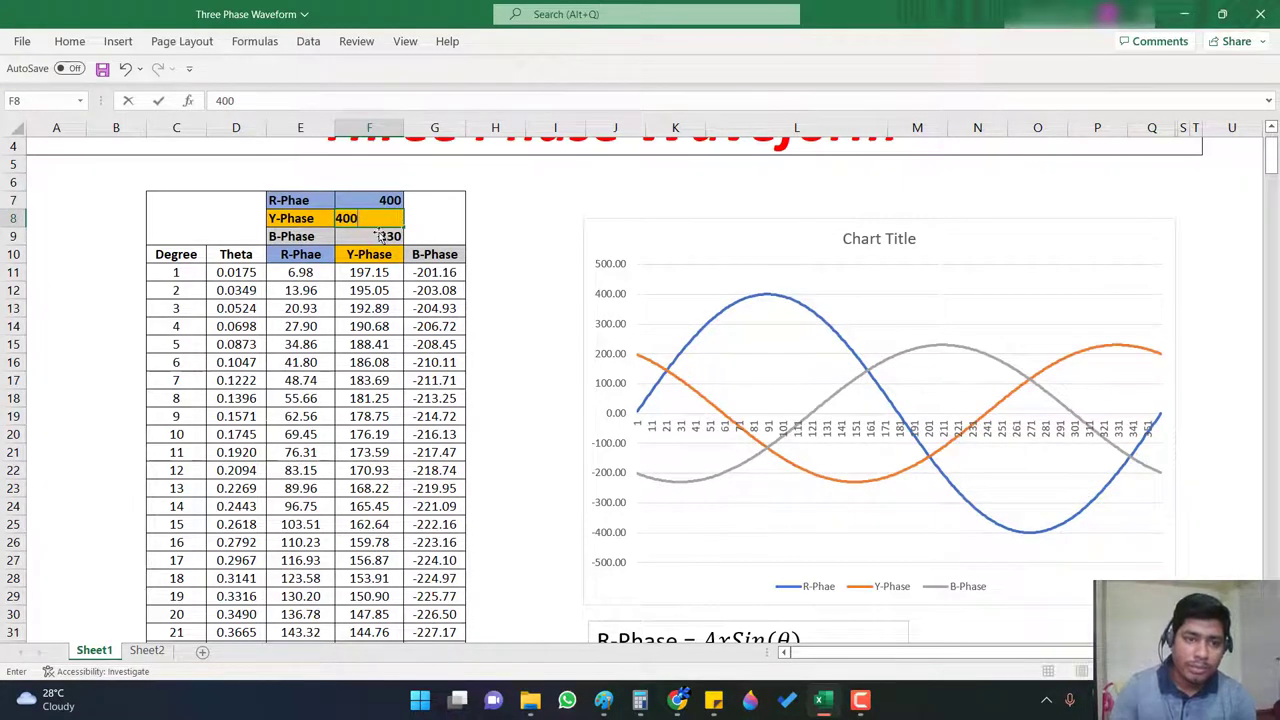
pyautogui.click(370, 237)
pyautogui.write('400')
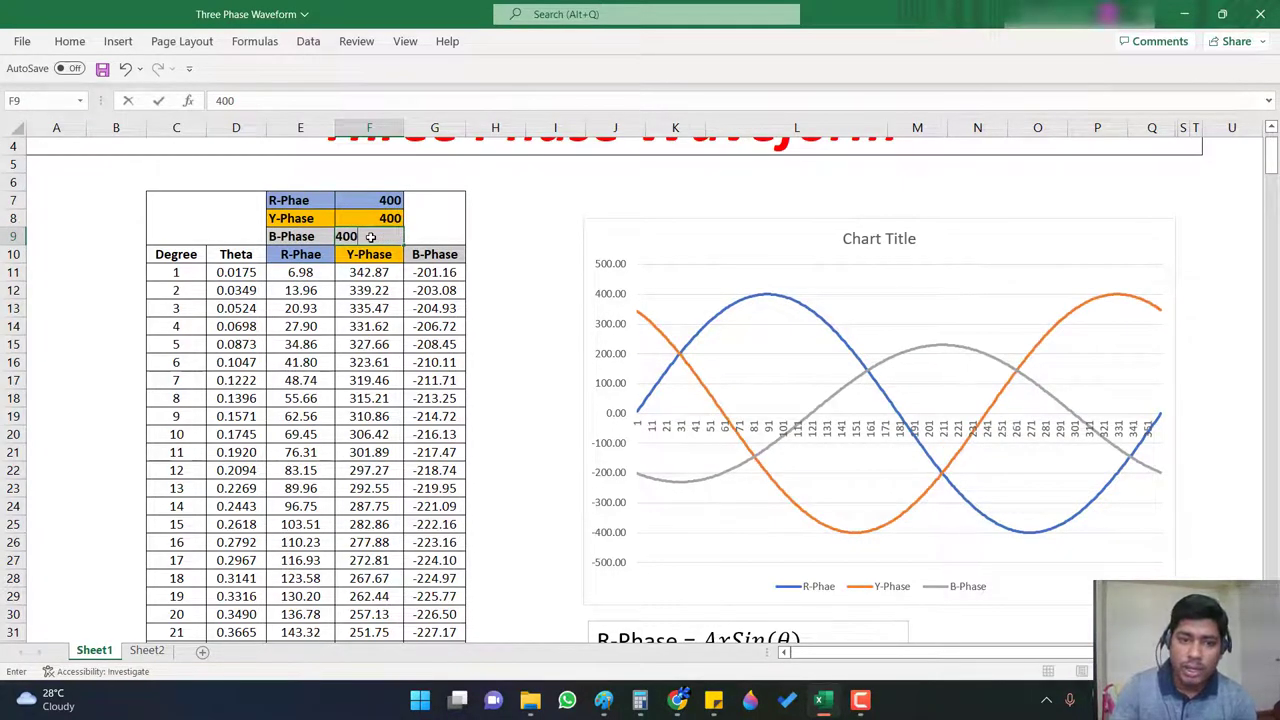
pyautogui.press('Return')
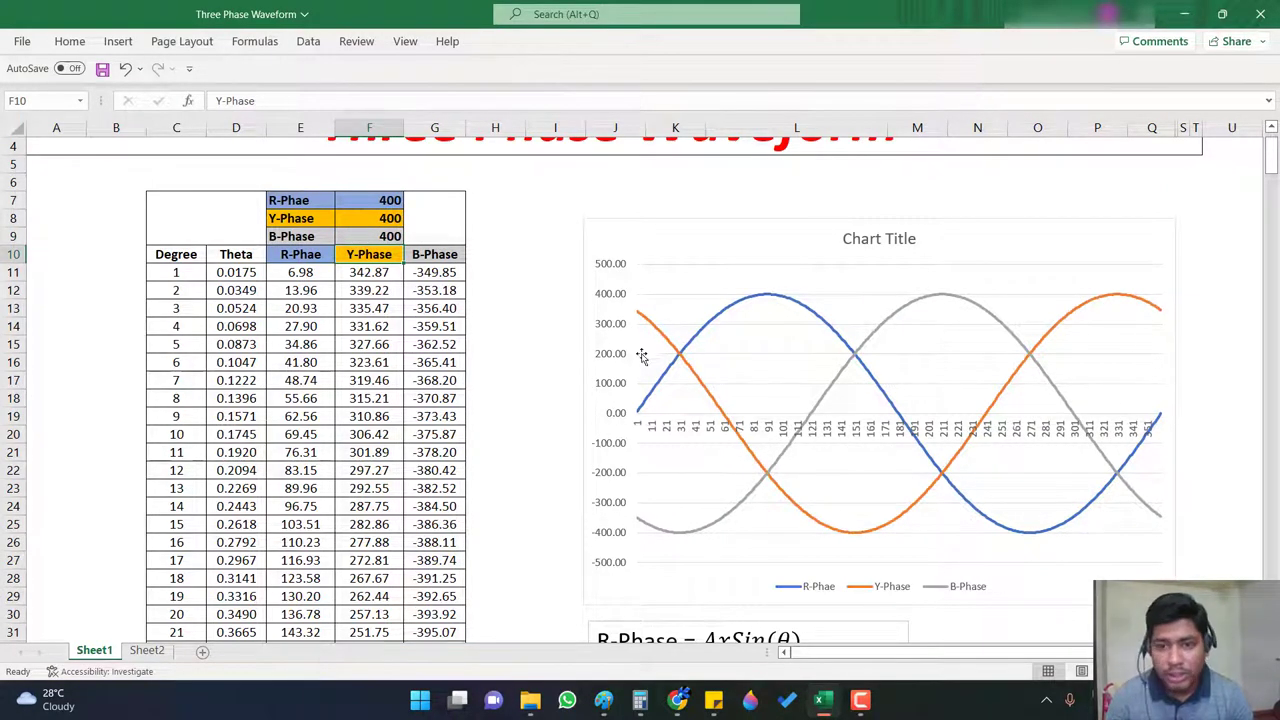
# - Set the B-Phase (F9) and Y-Phase (F8) amplitudes to 0
pyautogui.click(389, 236)
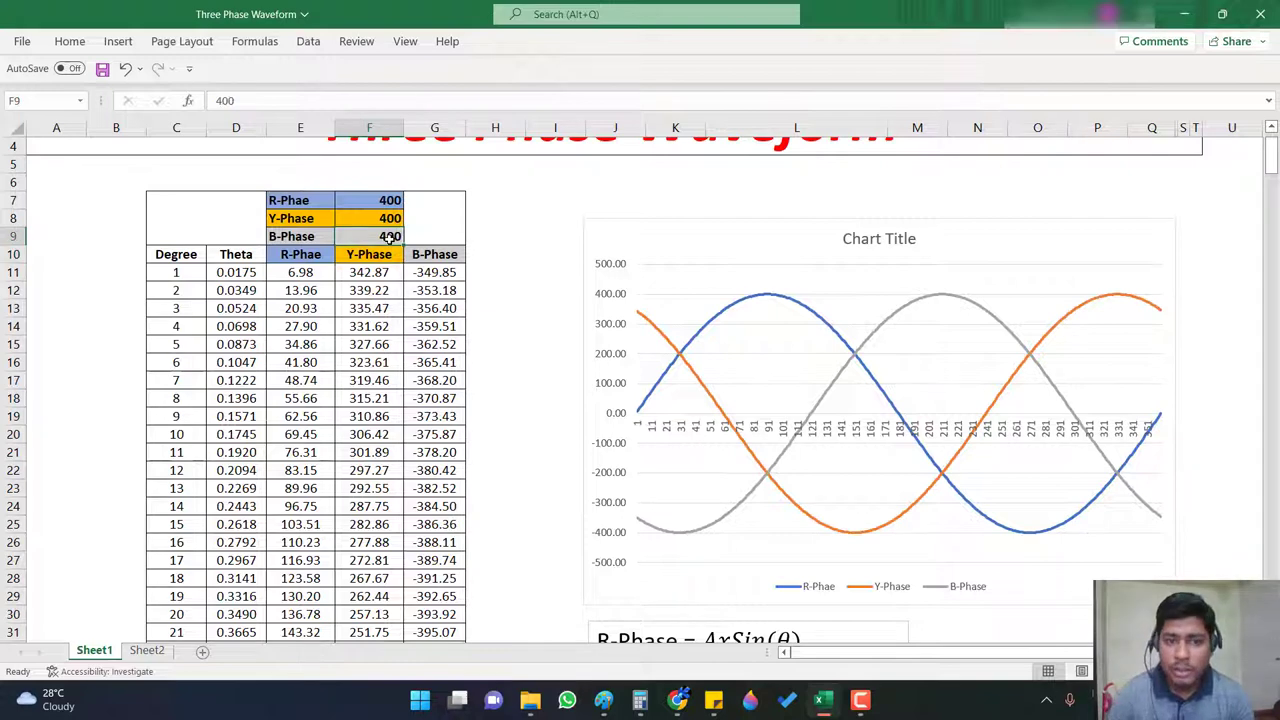
pyautogui.write('0')
pyautogui.press('Return')
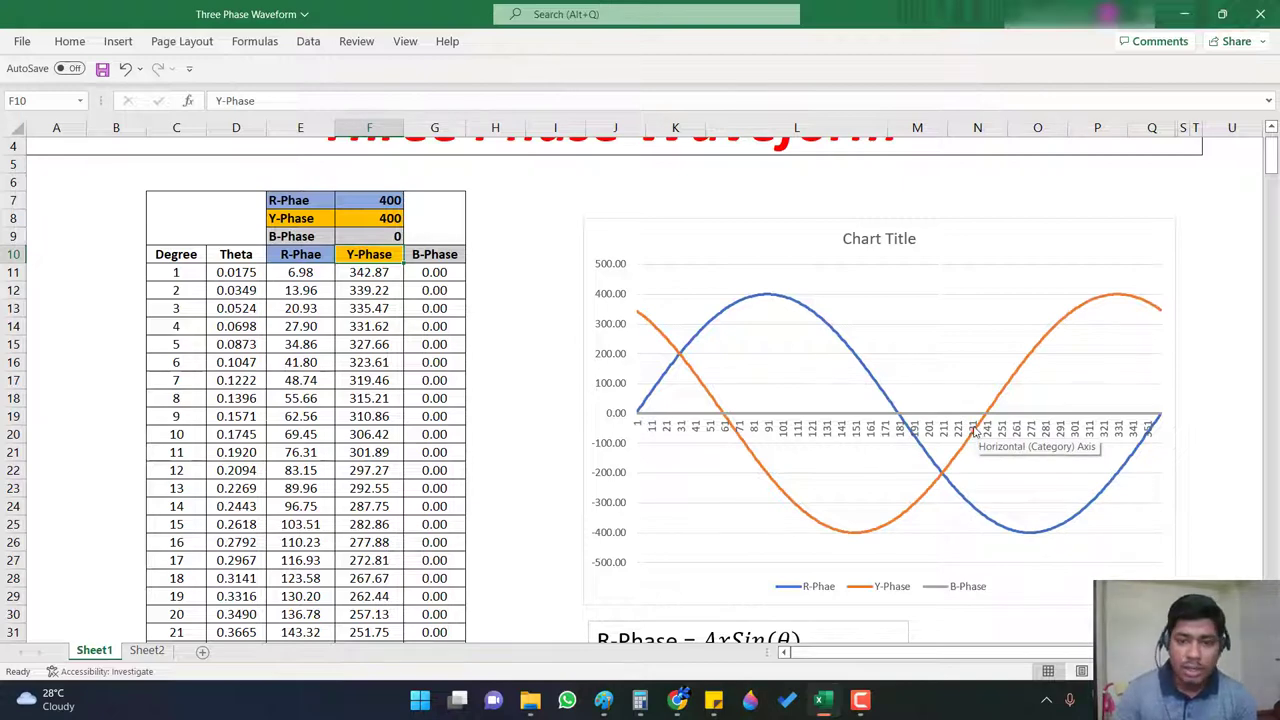
pyautogui.click(383, 218)
pyautogui.write('0')
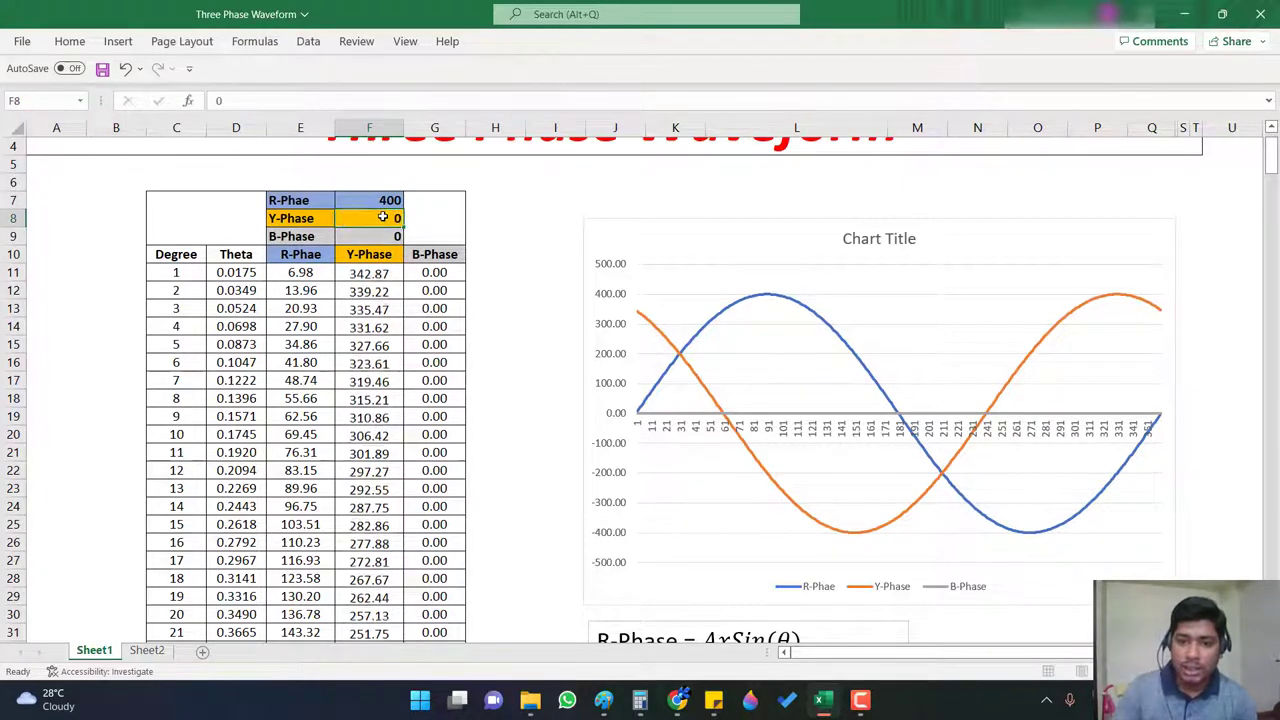
pyautogui.press('Return')
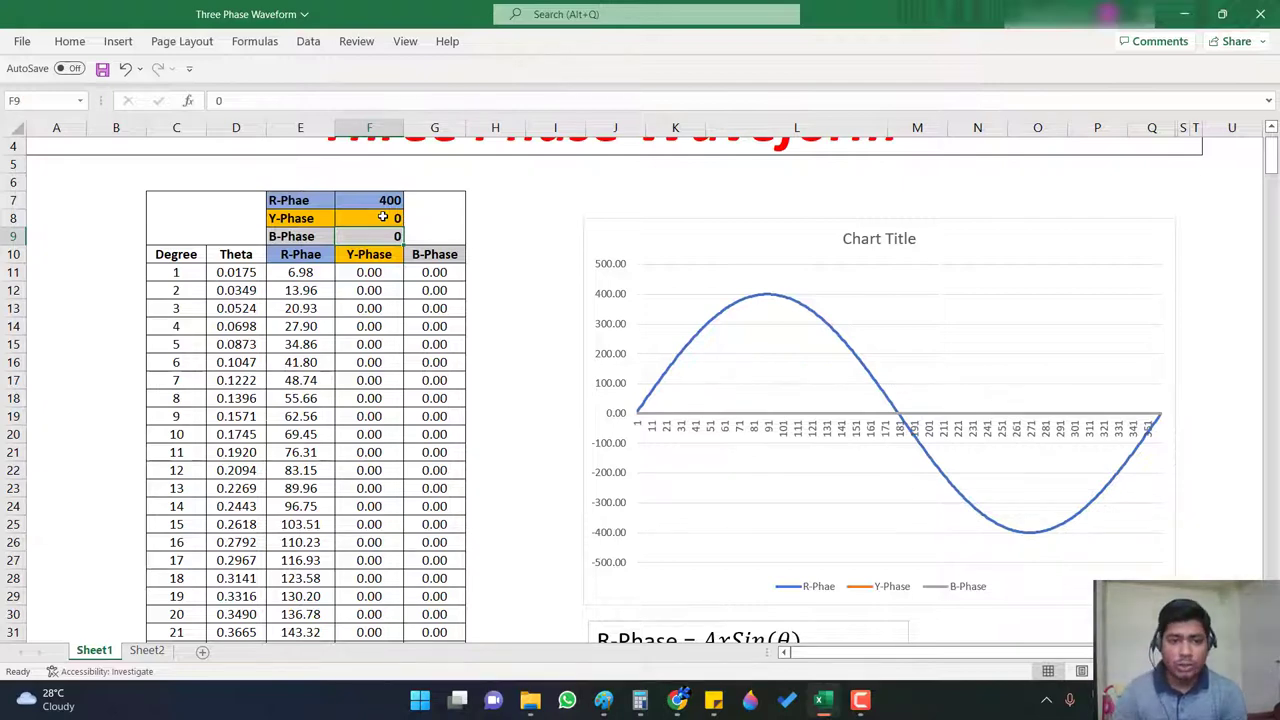
# - Enter 230 for the B-, Y- and R-Phase amplitudes
pyautogui.write('230')
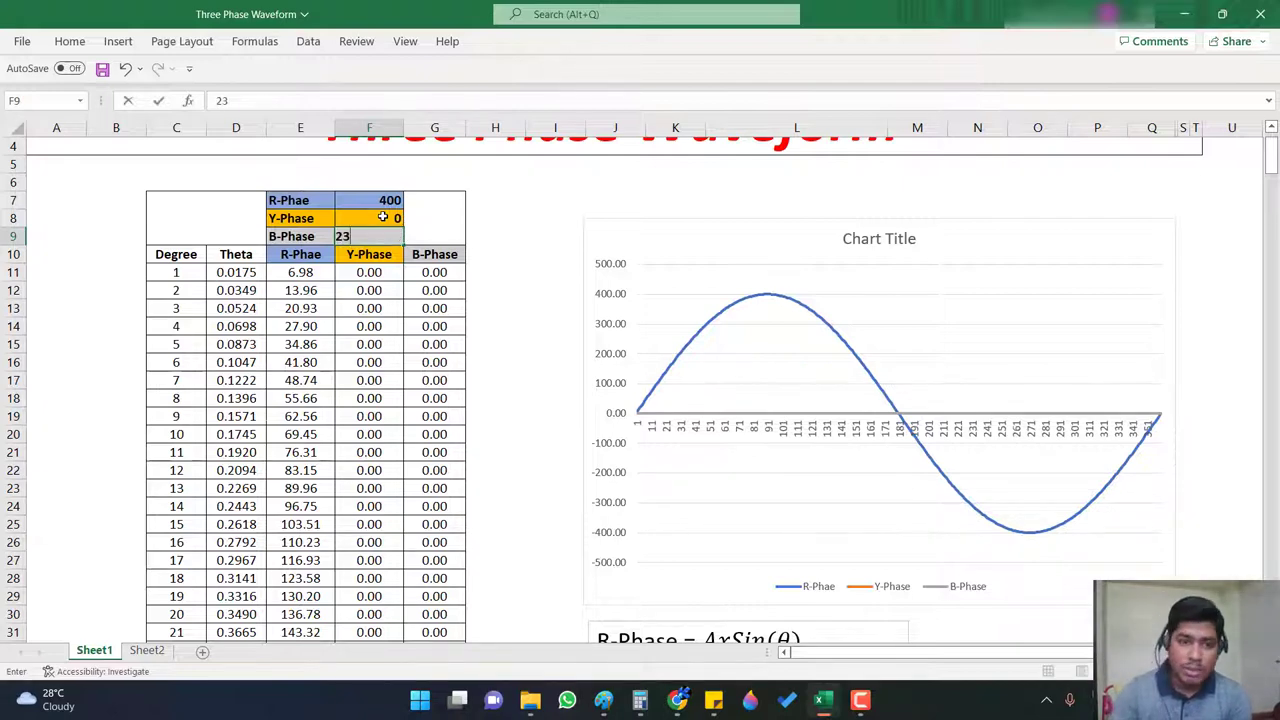
pyautogui.press('Return')
pyautogui.click(383, 218)
pyautogui.write('23')
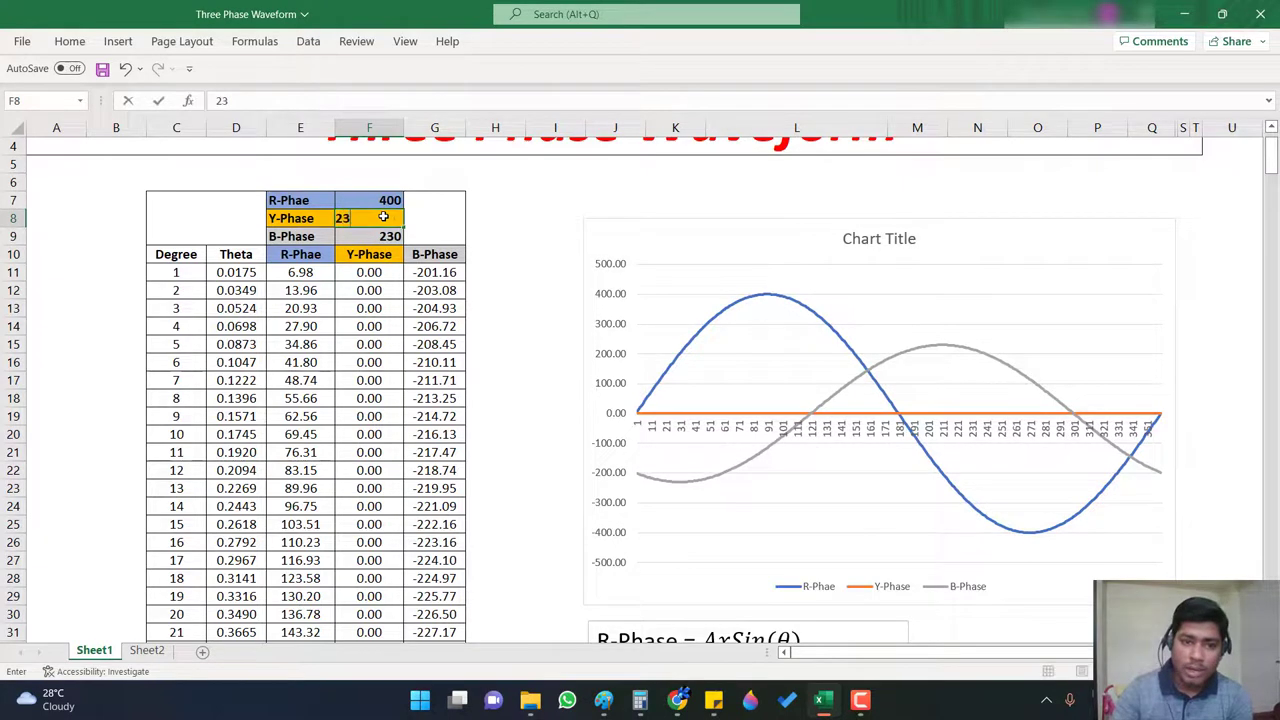
pyautogui.write('0')
pyautogui.press('Return')
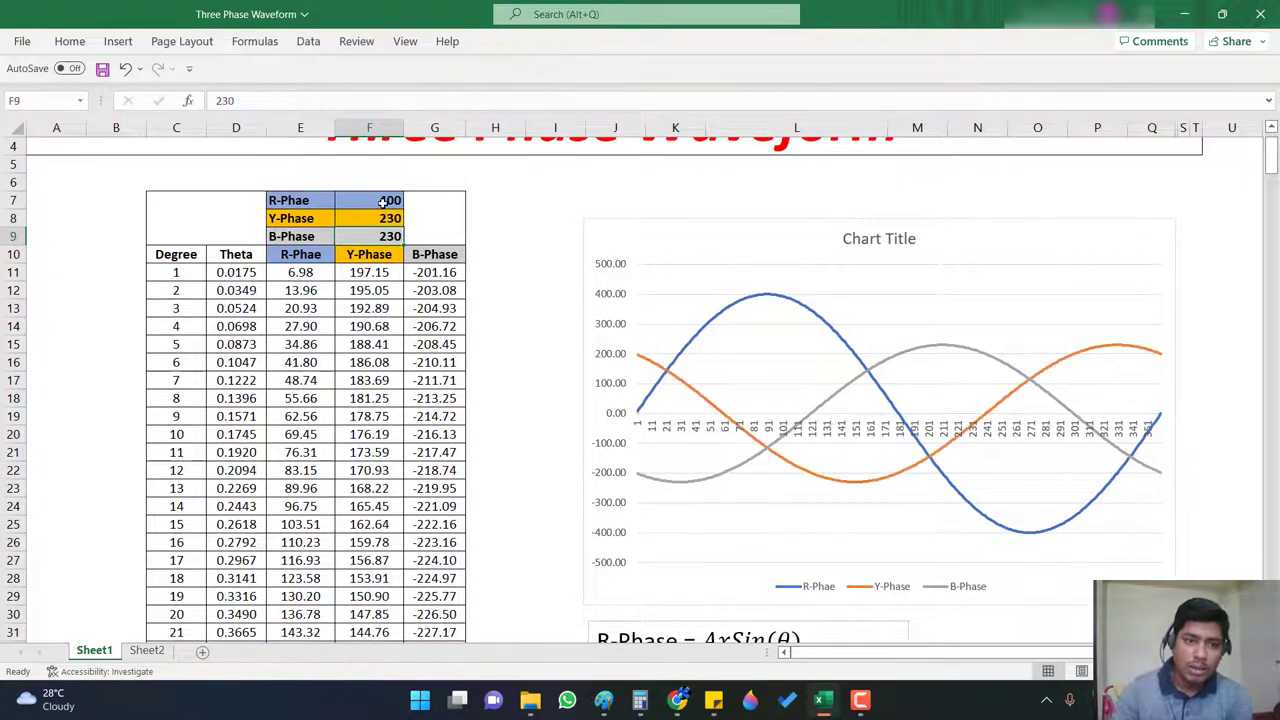
pyautogui.click(383, 203)
pyautogui.write('230')
pyautogui.press('Return')
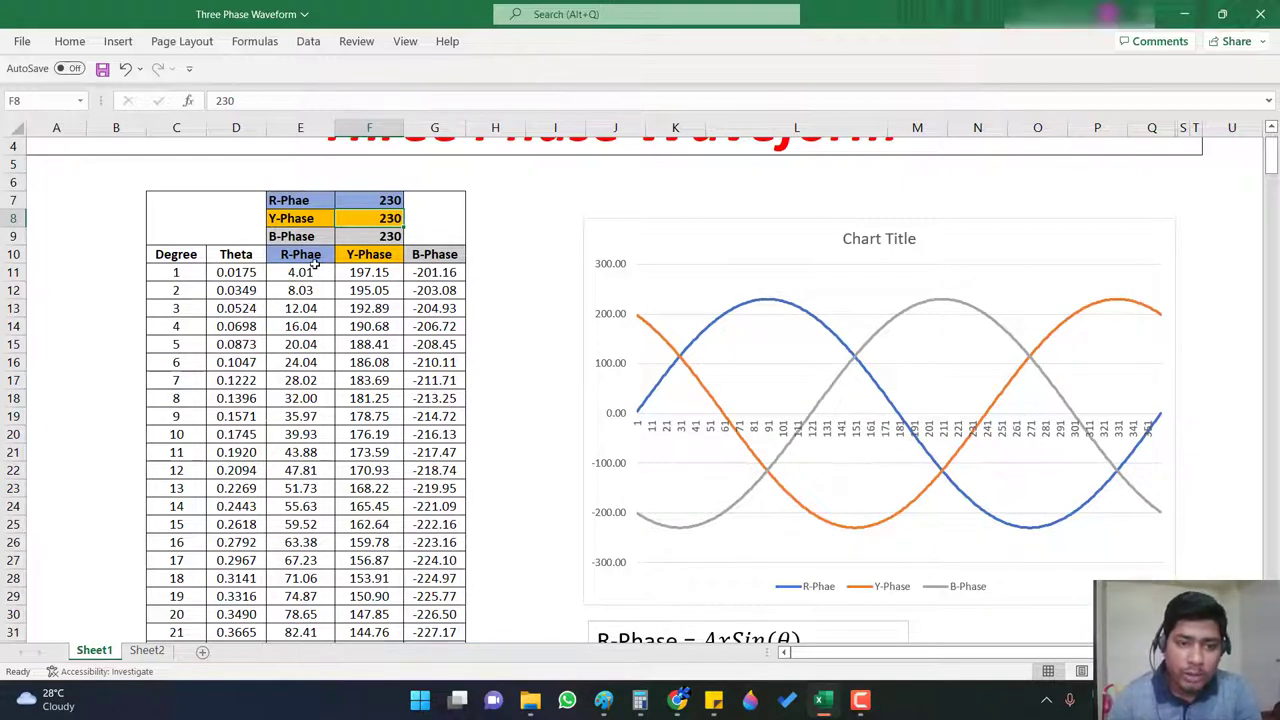
pyautogui.scroll(-5, 781, 412)
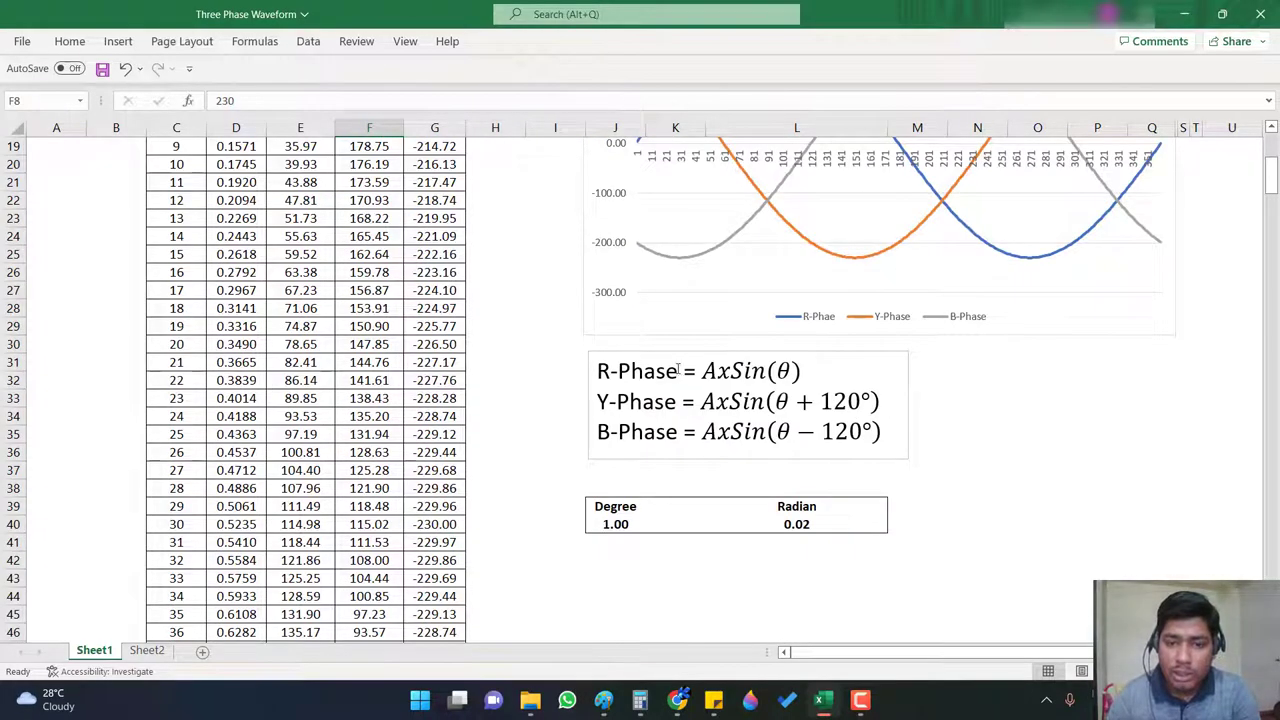
pyautogui.scroll(3, 728, 383)
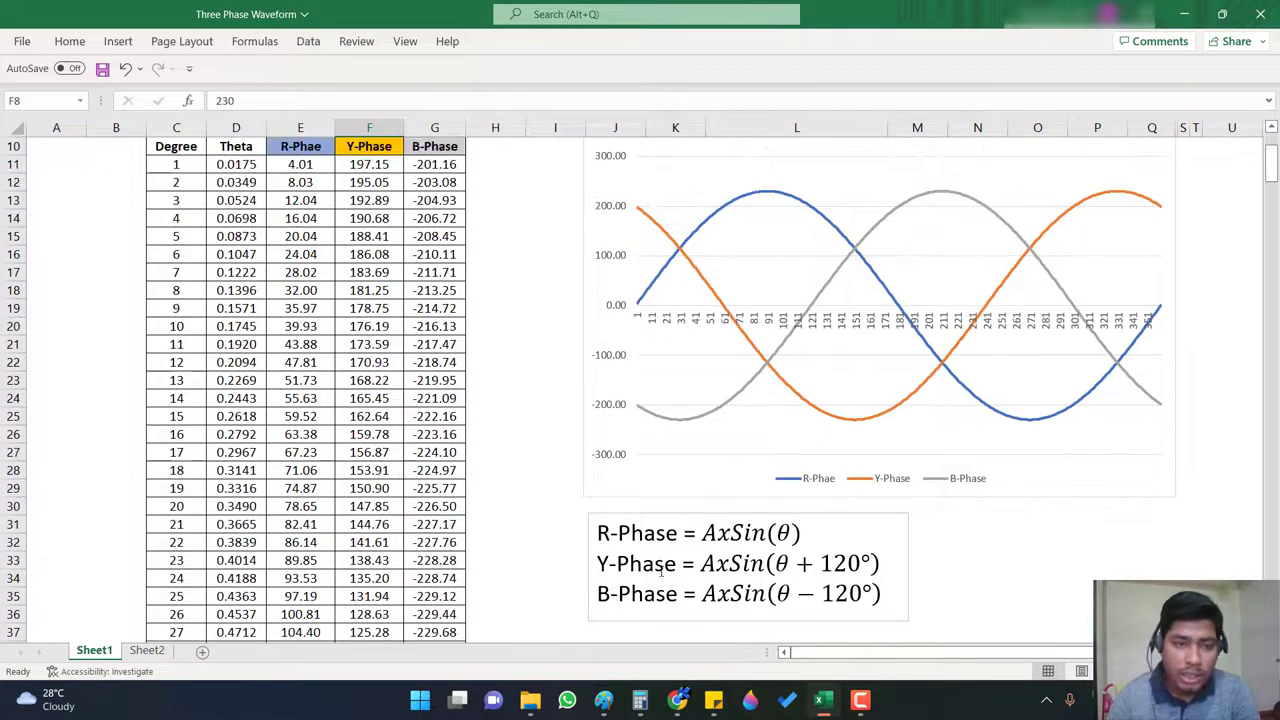
pyautogui.scroll(2, 680, 585)
pyautogui.scroll(-2, 418, 389)
pyautogui.scroll(1, 418, 389)
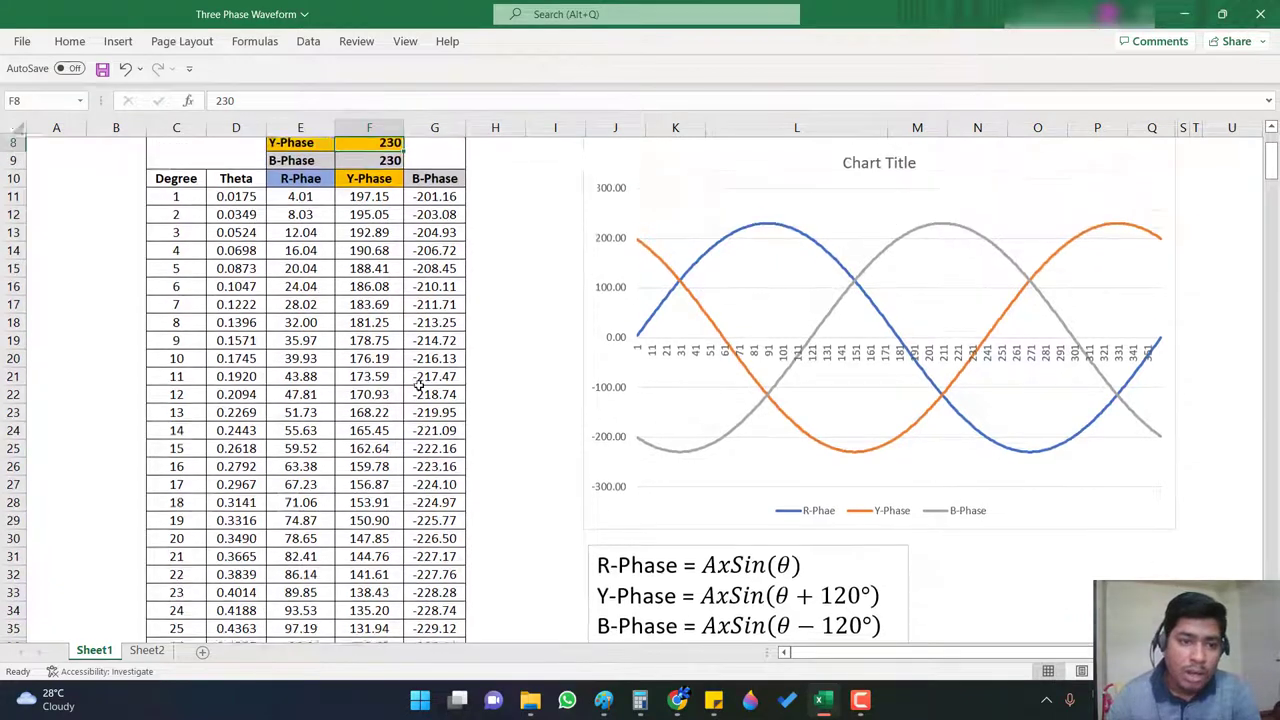
pyautogui.scroll(1, 326, 320)
pyautogui.click(300, 272)
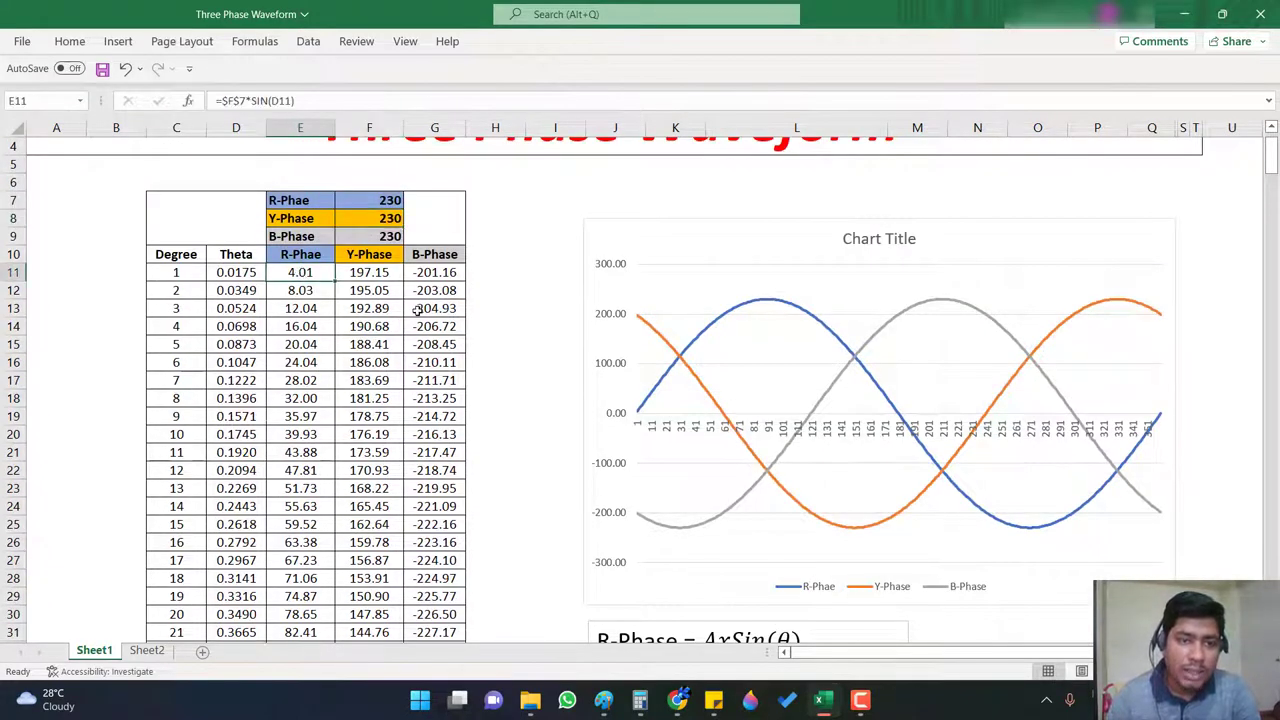
pyautogui.scroll(1, 417, 311)
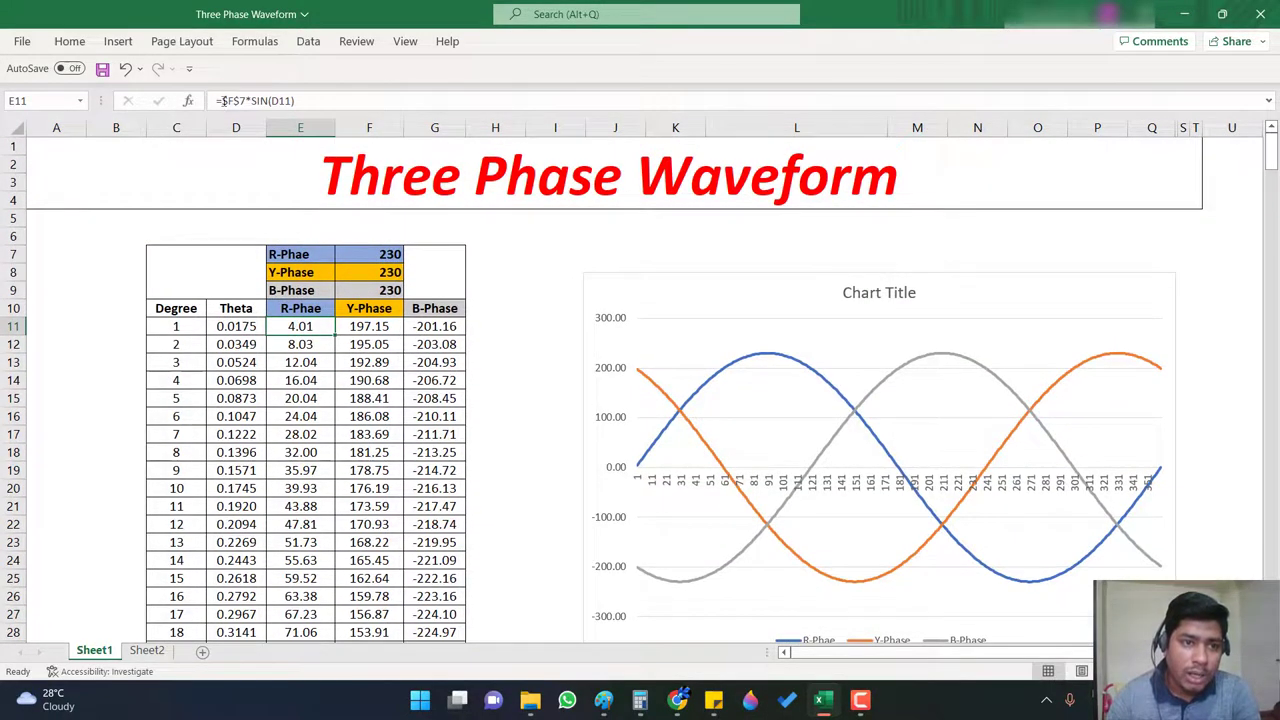
pyautogui.moveTo(222, 101); pyautogui.dragTo(239, 101)
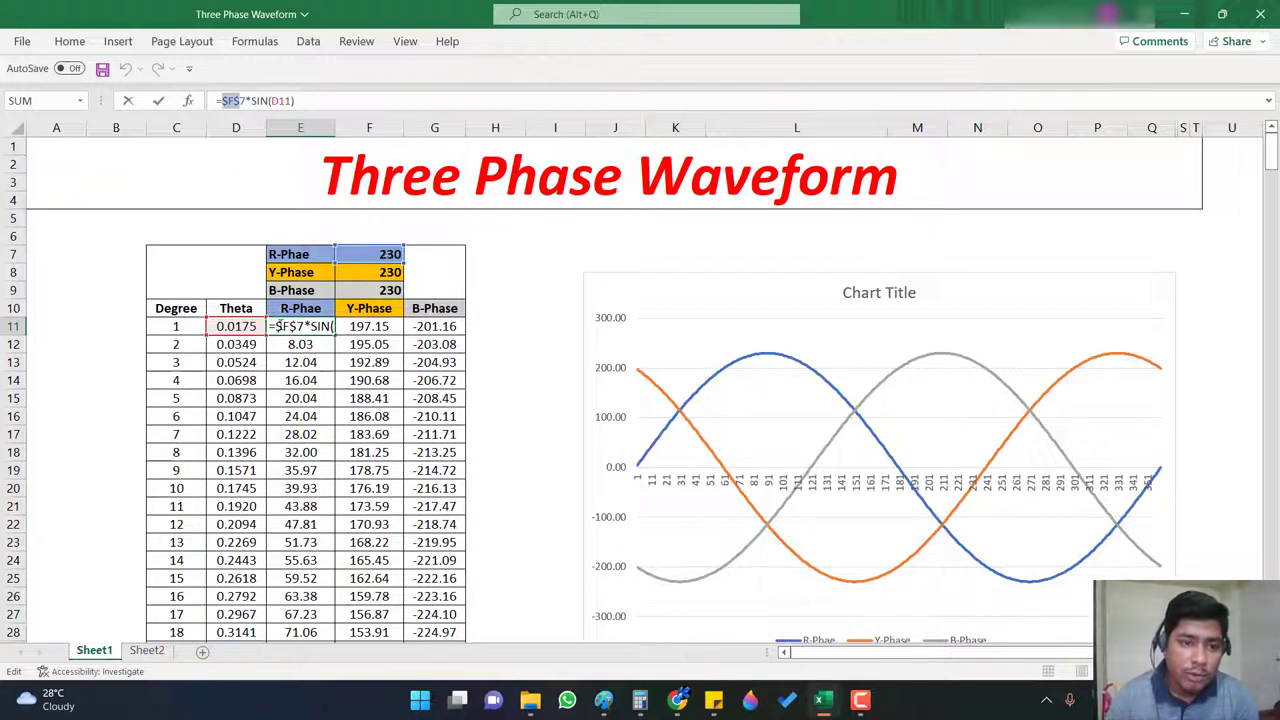
pyautogui.click(376, 254)
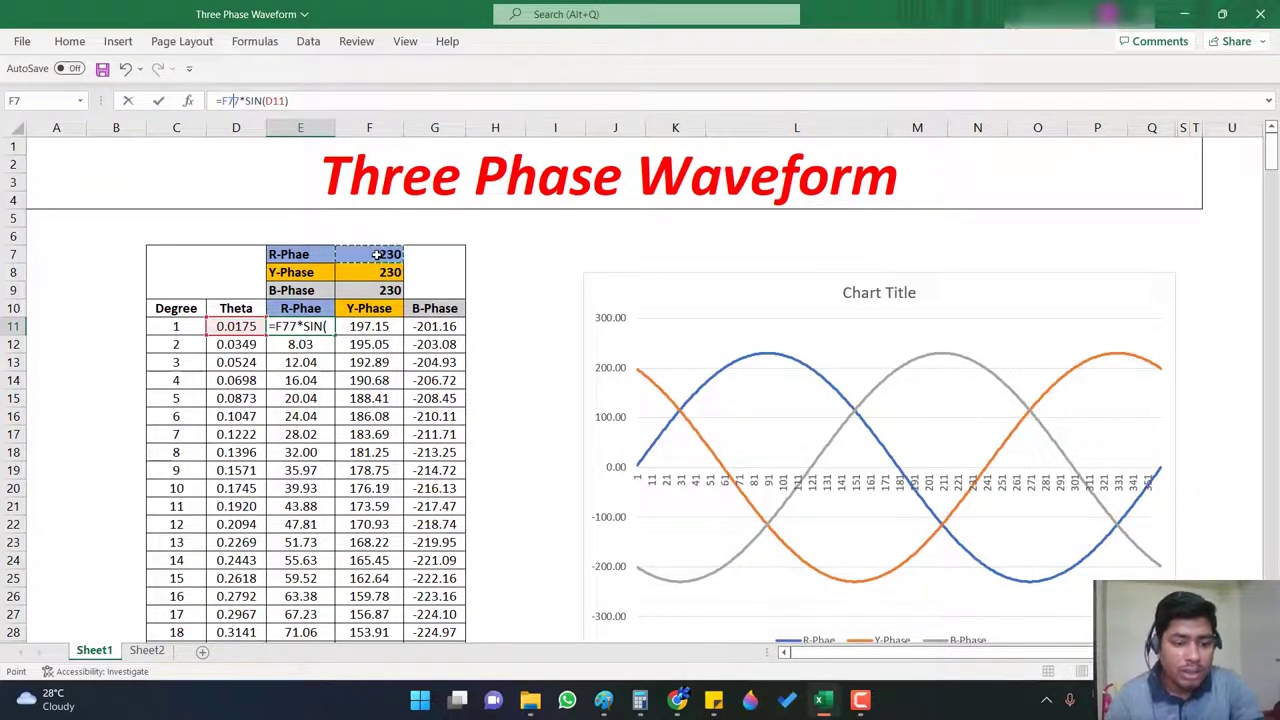
pyautogui.press('F4')
pyautogui.hotkey('ctrl', 'Return')
pyautogui.click(364, 256)
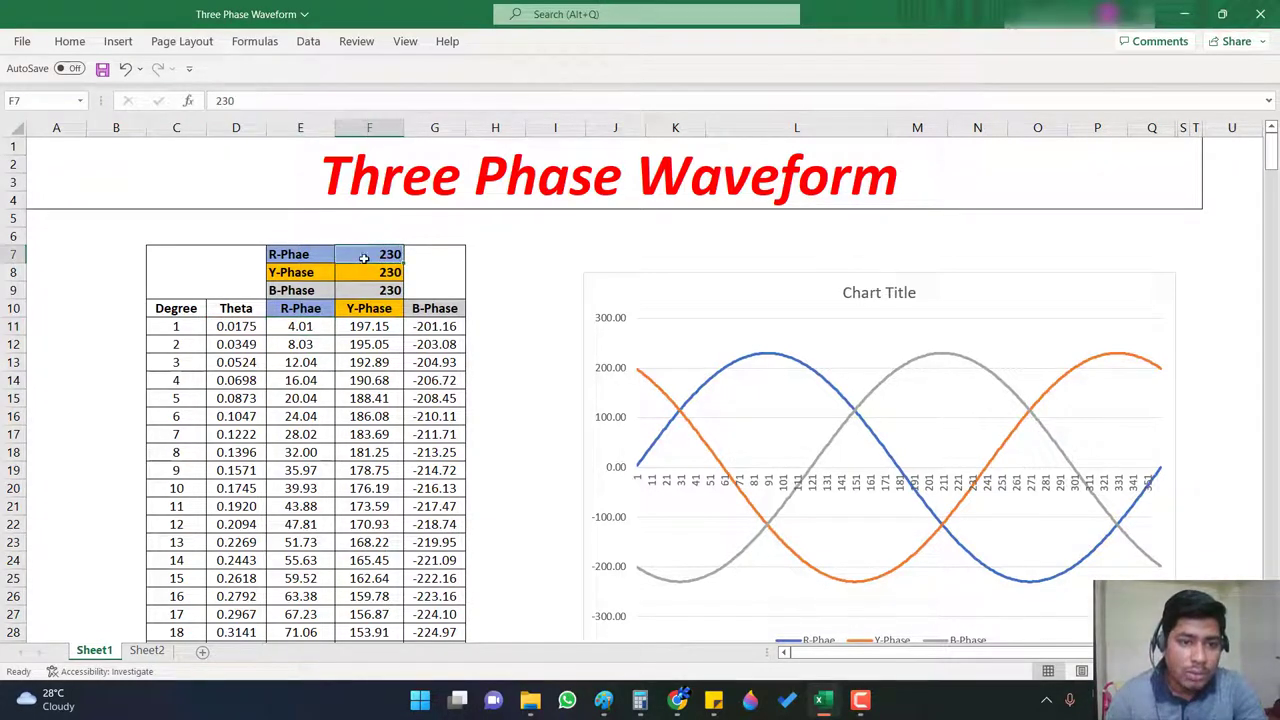
pyautogui.doubleClick(309, 323)
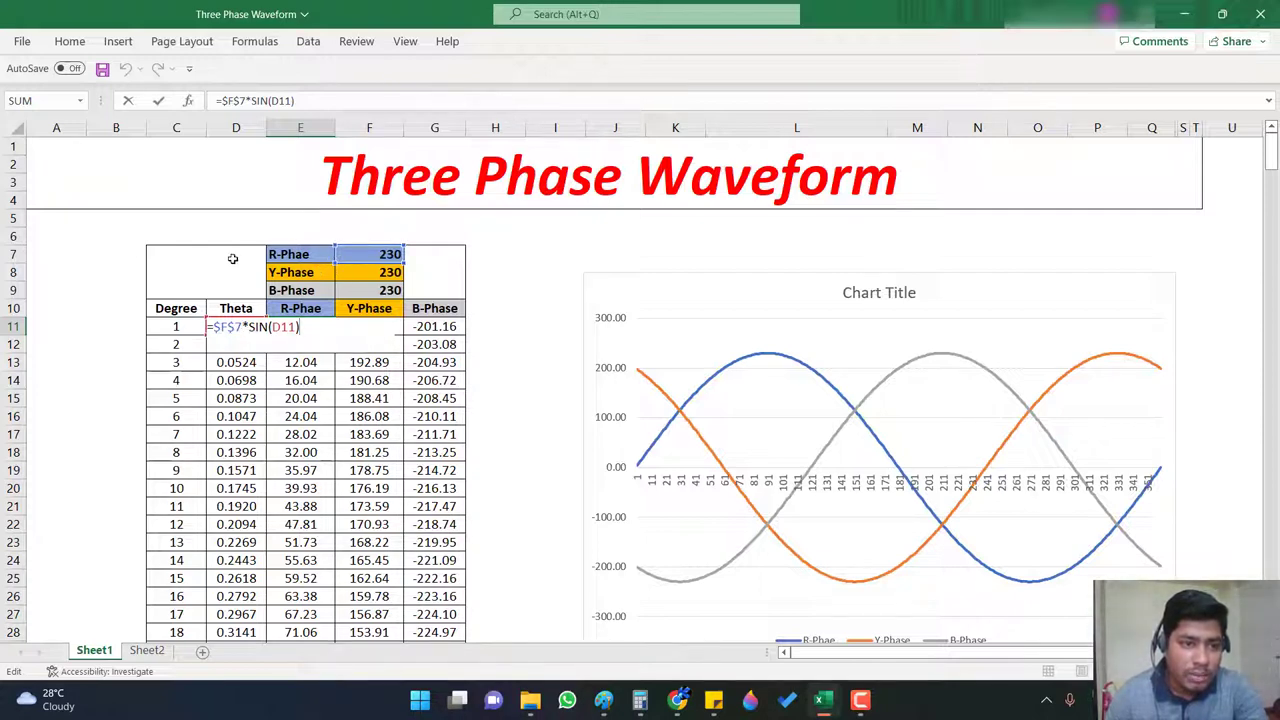
pyautogui.click(5, 254)
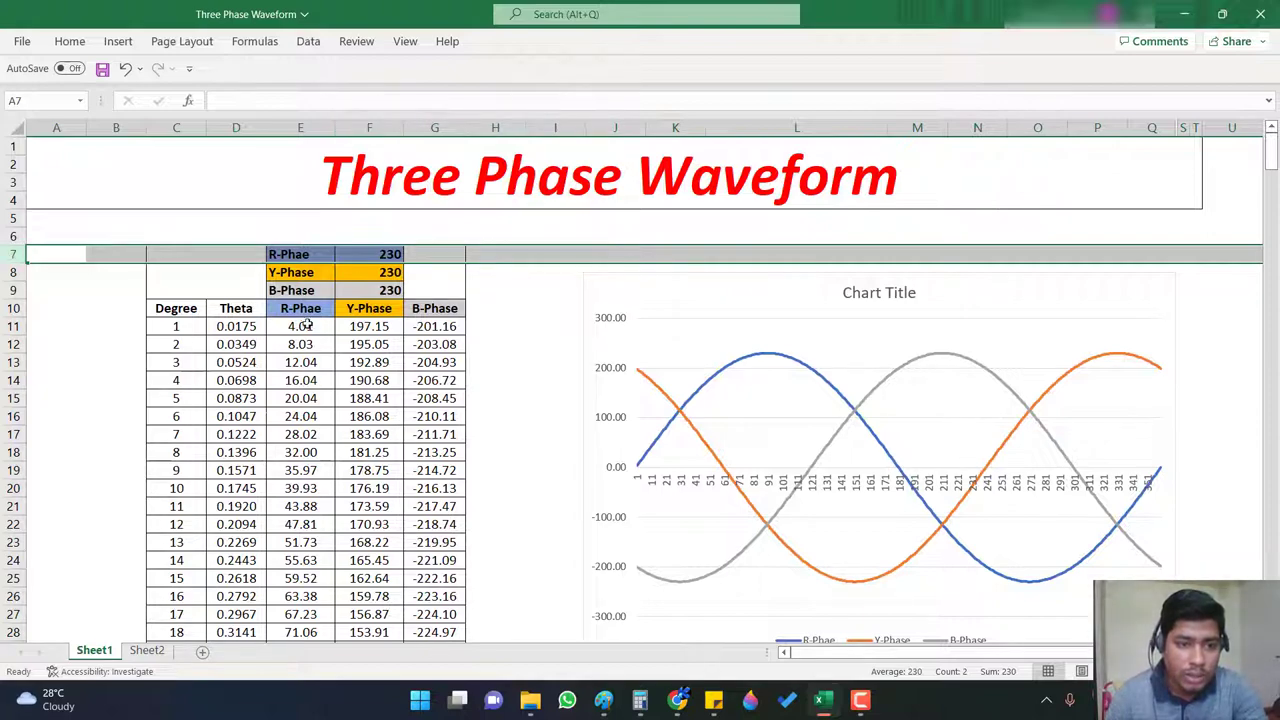
pyautogui.click(314, 350)
pyautogui.hotkey('ctrl', 'Down')
pyautogui.scroll(9, 409, 347)
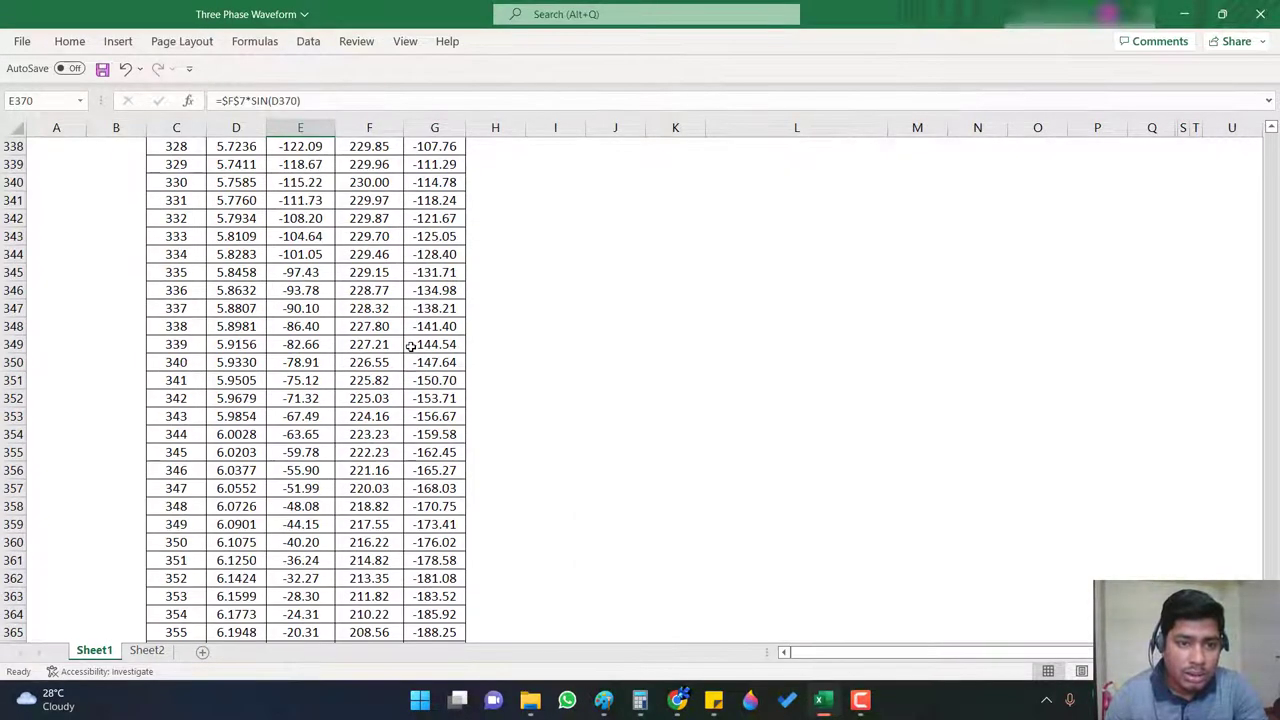
pyautogui.scroll(8, 409, 347)
pyautogui.scroll(7, 409, 347)
pyautogui.scroll(15, 409, 347)
pyautogui.scroll(14, 420, 352)
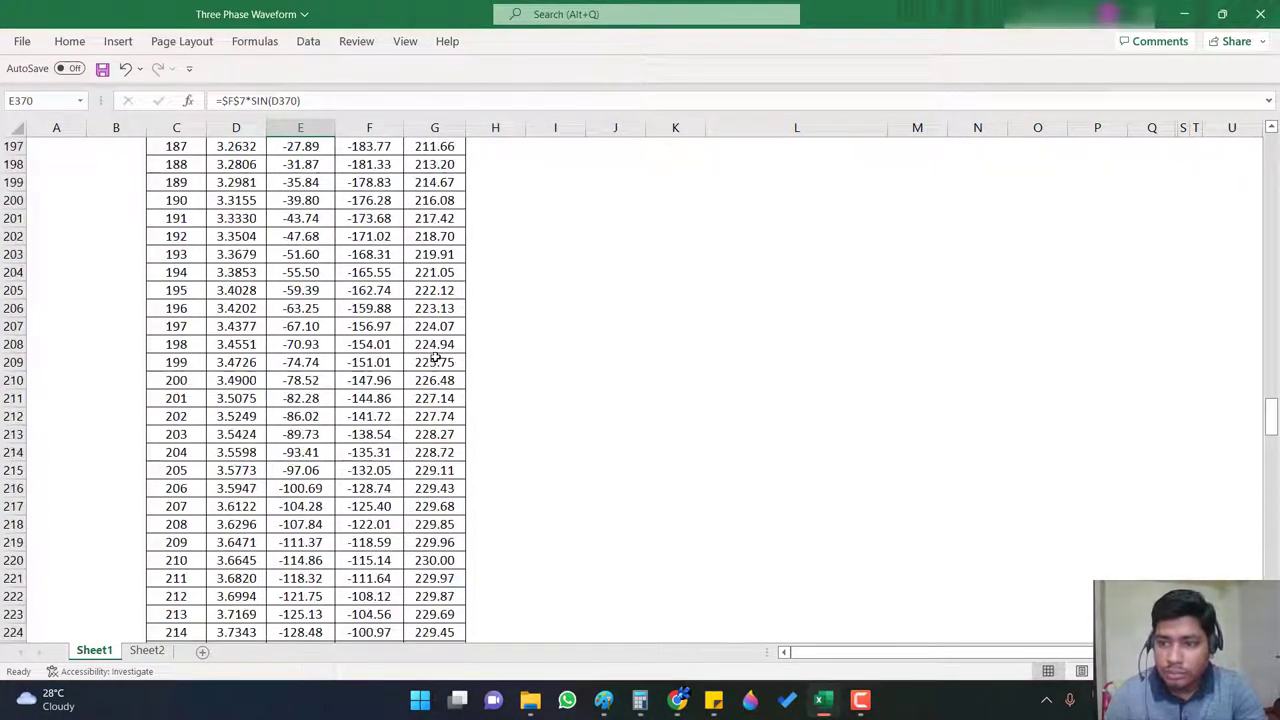
pyautogui.scroll(14, 432, 360)
pyautogui.scroll(12, 432, 360)
pyautogui.scroll(6, 432, 360)
pyautogui.scroll(12, 430, 358)
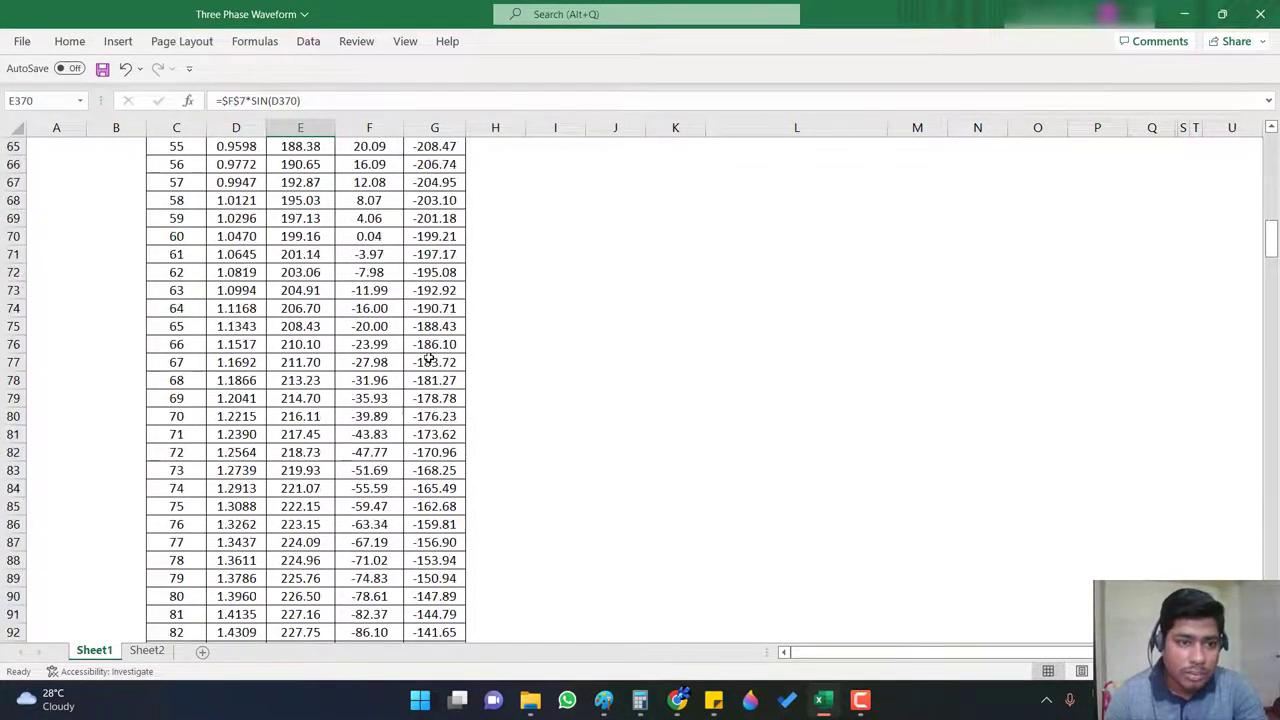
pyautogui.scroll(6, 428, 356)
pyautogui.scroll(6, 428, 356)
pyautogui.scroll(5, 428, 356)
pyautogui.scroll(3, 428, 356)
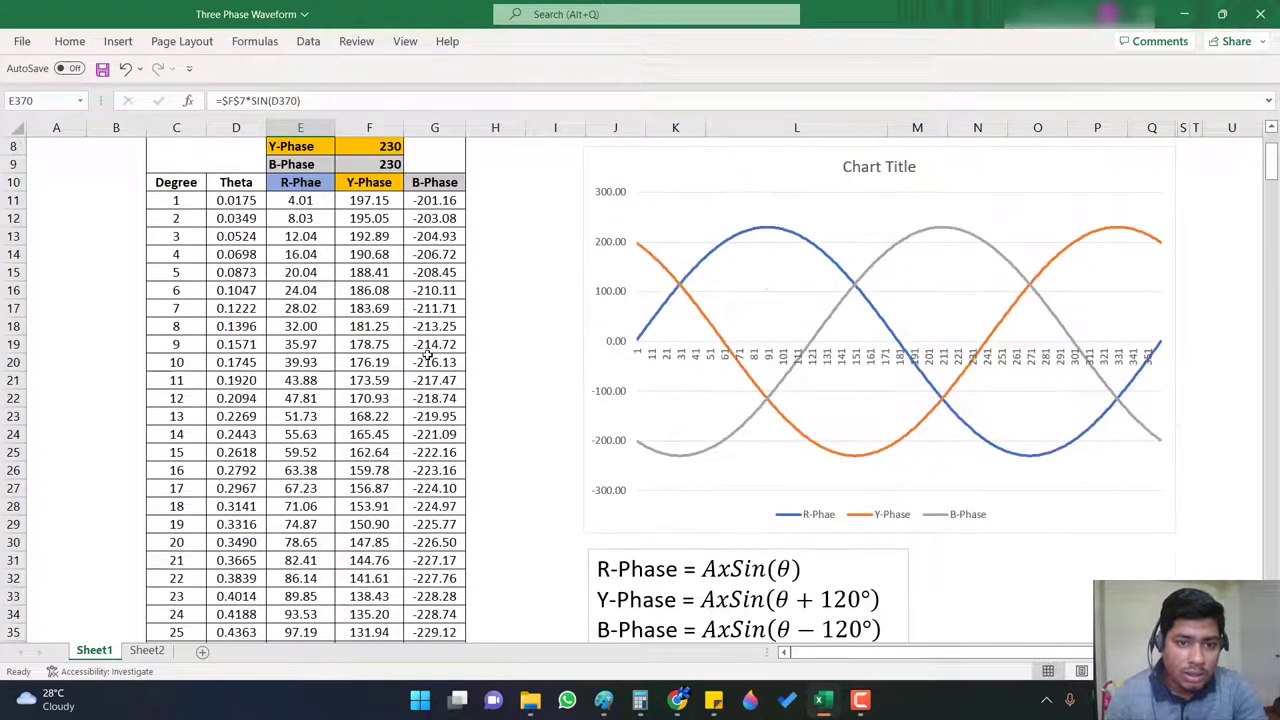
pyautogui.scroll(2, 428, 356)
pyautogui.doubleClick(302, 326)
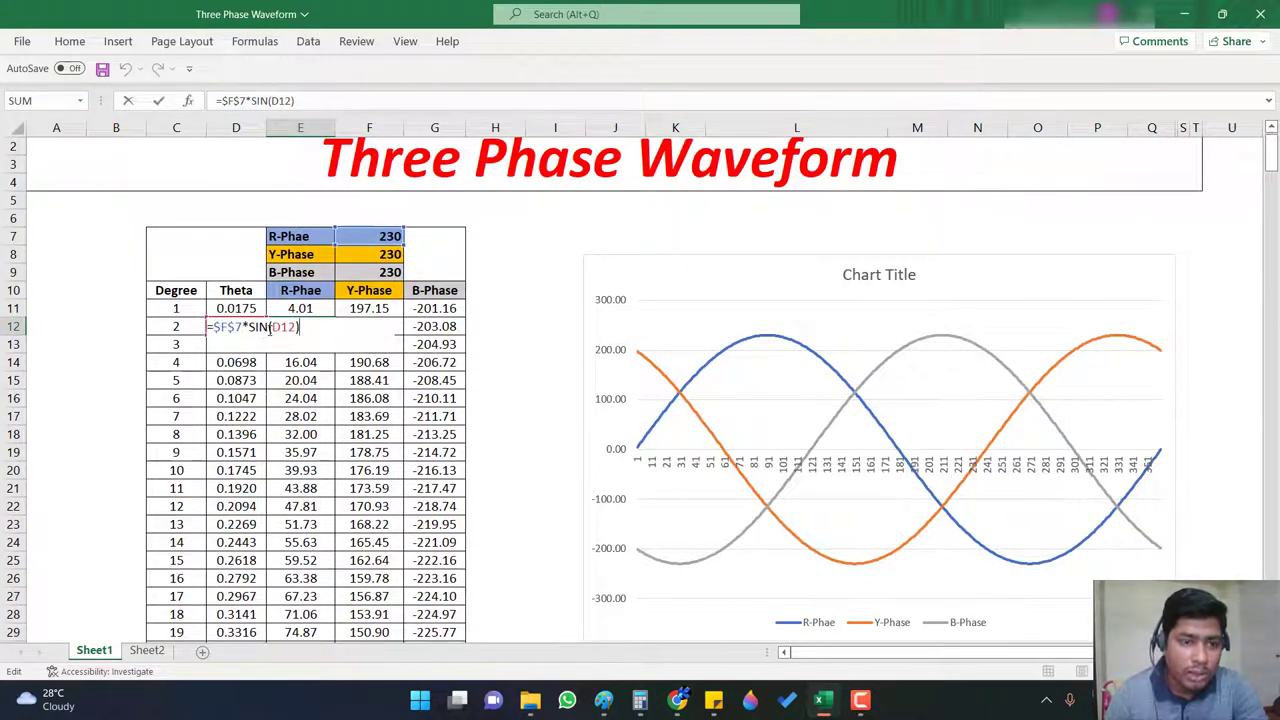
pyautogui.press('Escape')
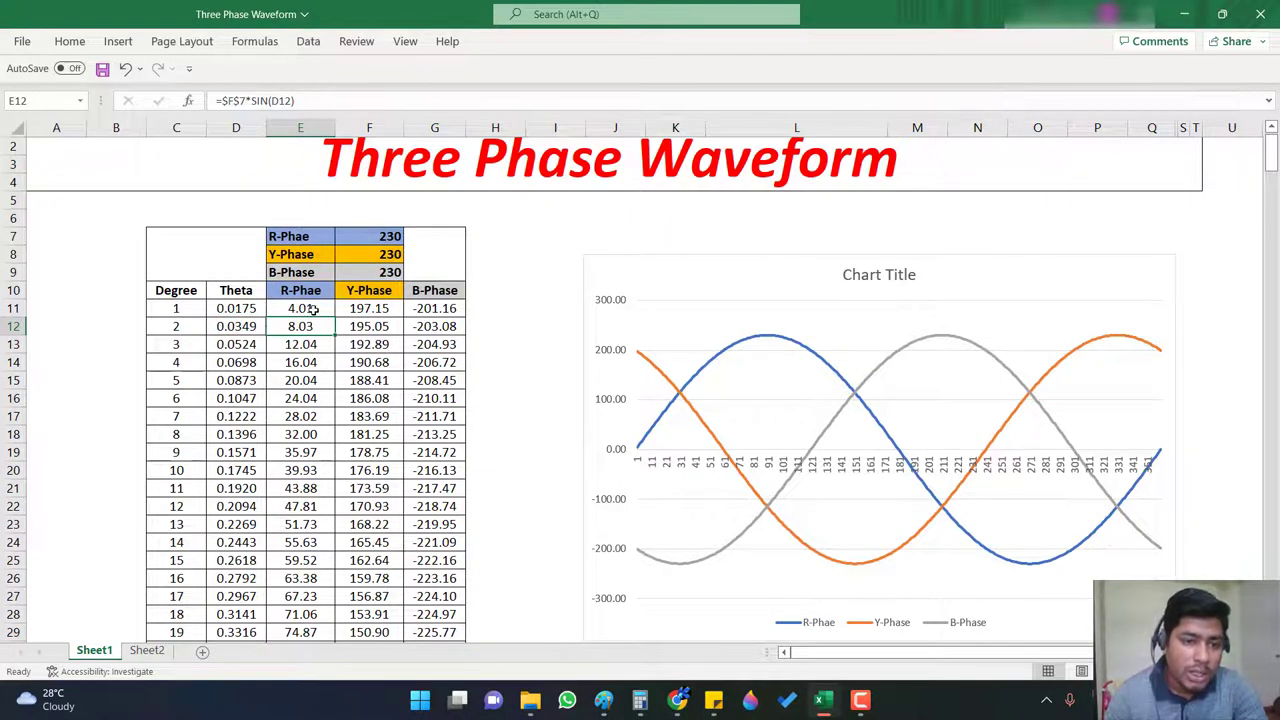
pyautogui.doubleClick(312, 309)
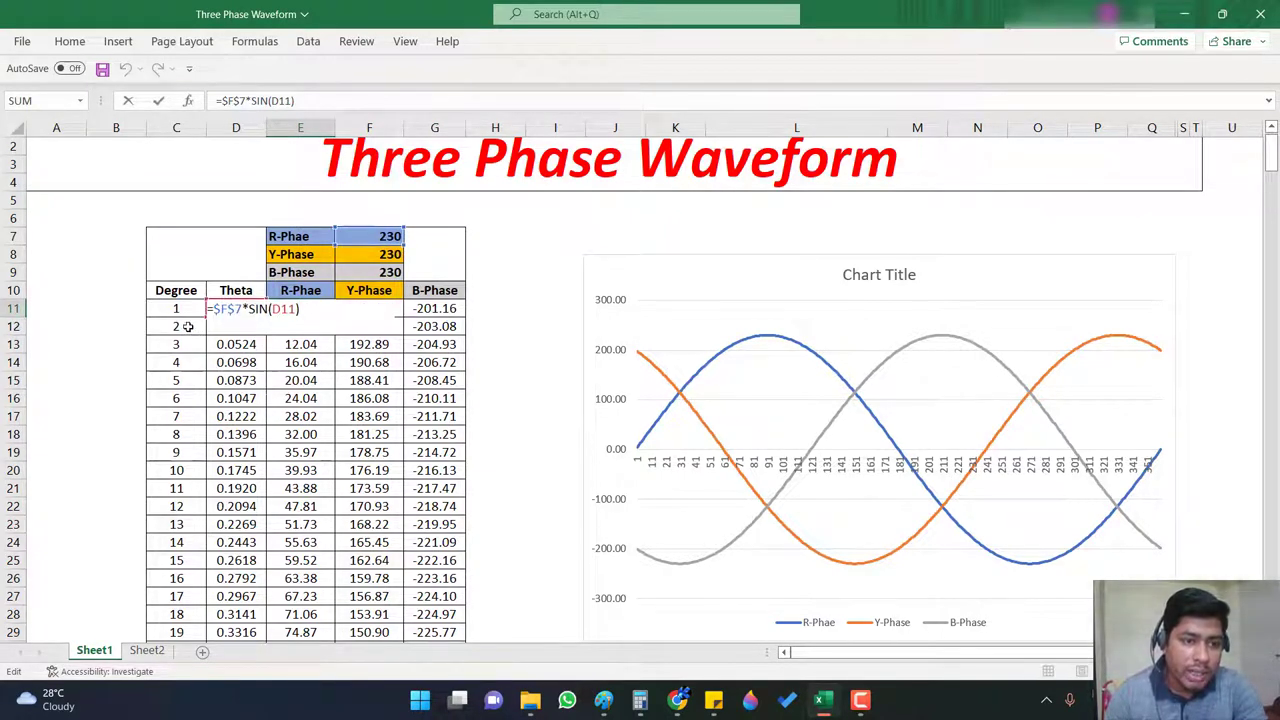
pyautogui.press('Escape')
pyautogui.click(240, 310)
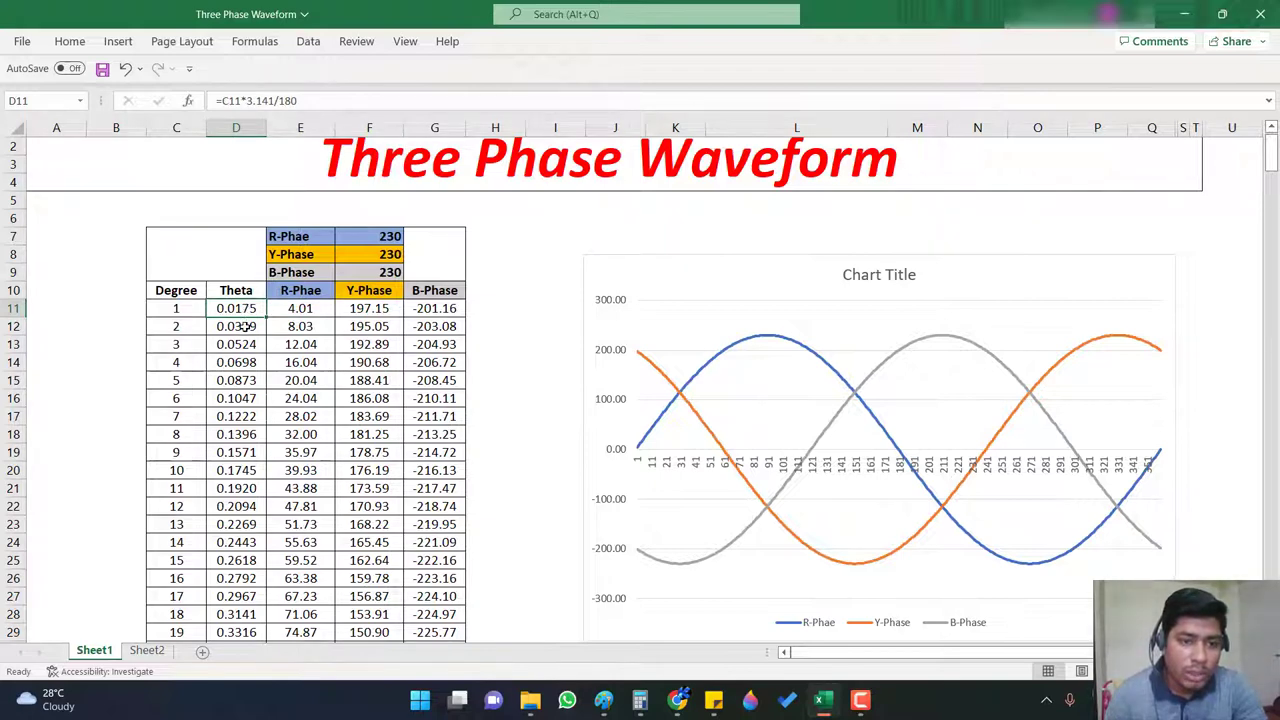
pyautogui.click(244, 328)
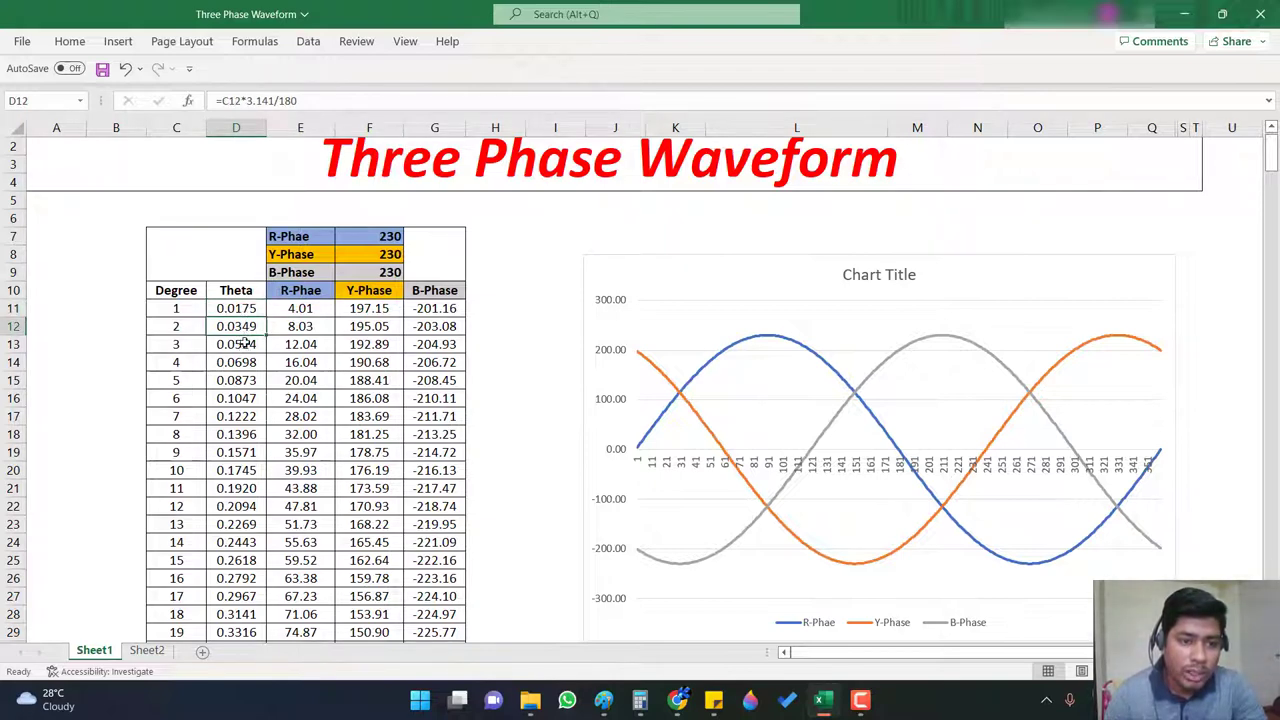
pyautogui.click(245, 343)
pyautogui.click(313, 343)
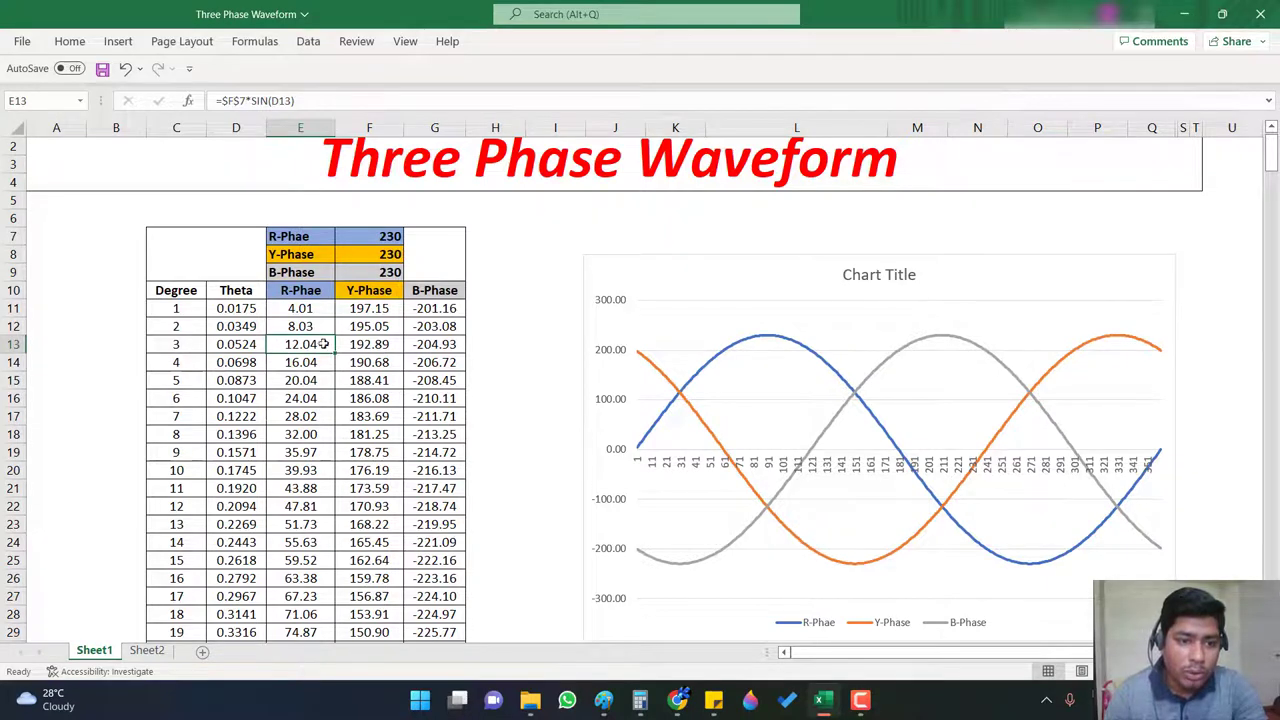
pyautogui.doubleClick(307, 344)
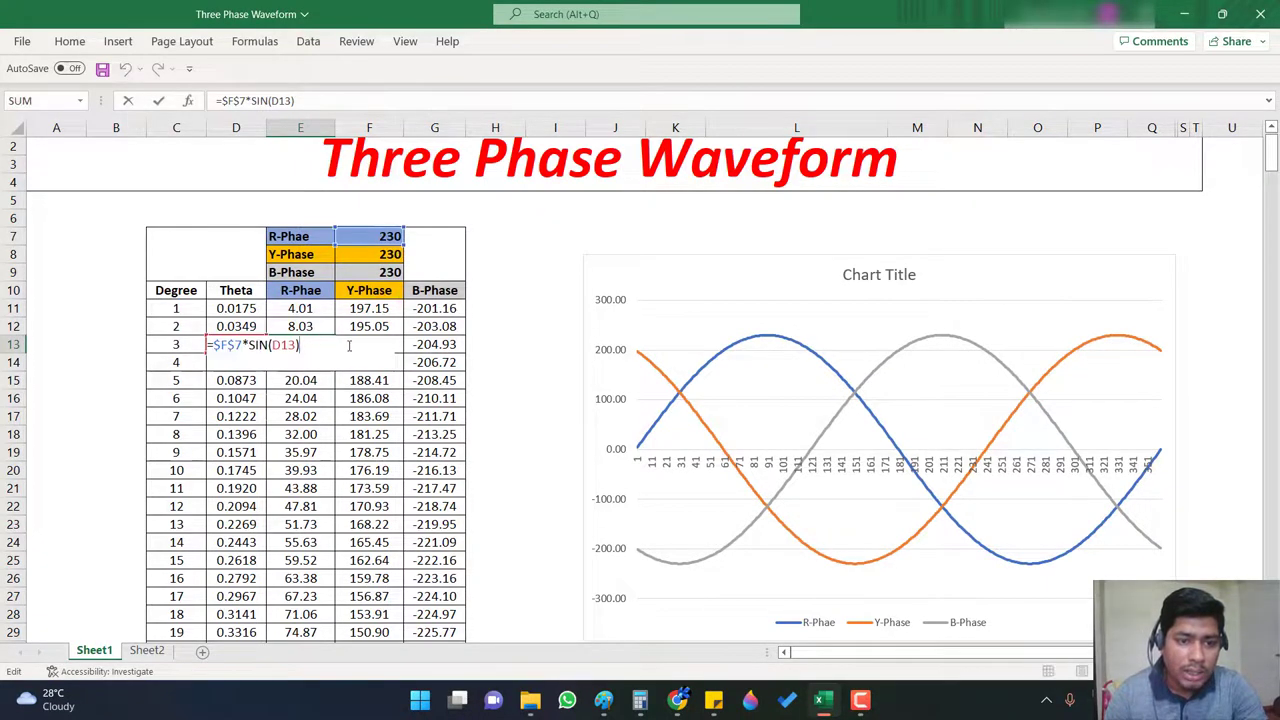
pyautogui.hotkey('ctrl', 'Return')
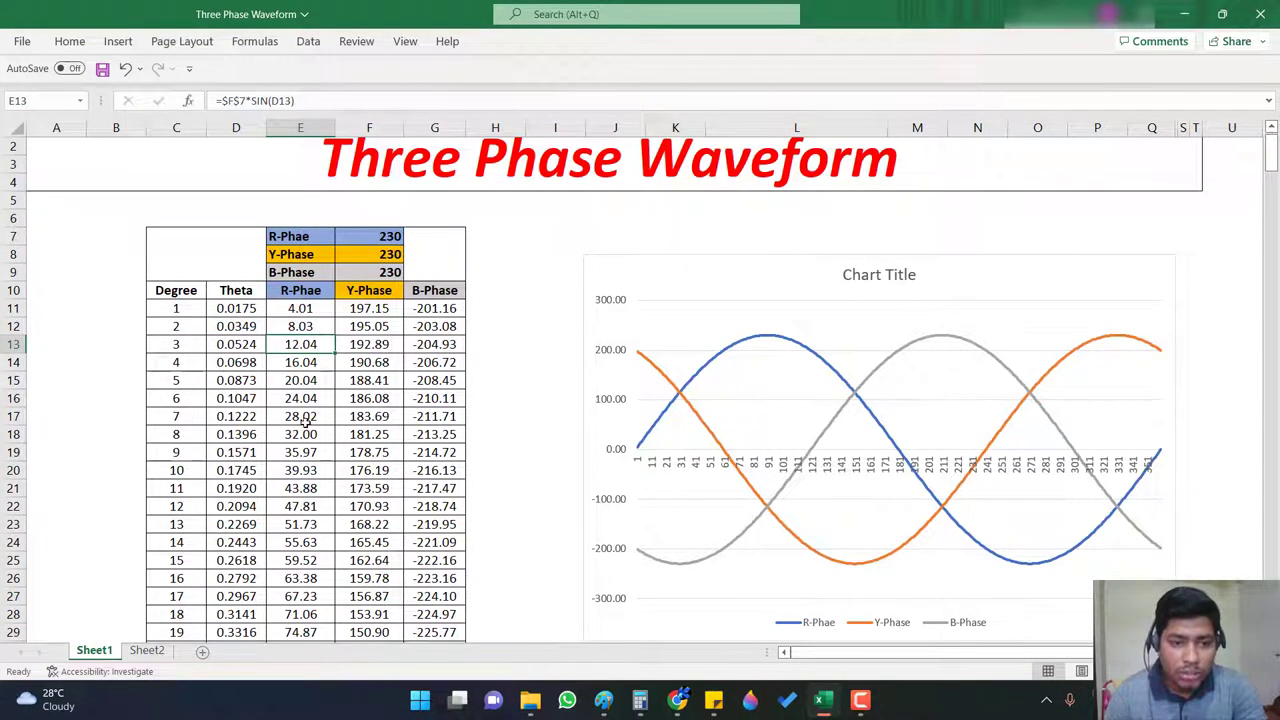
pyautogui.scroll(-5, 305, 424)
pyautogui.scroll(-6, 307, 427)
pyautogui.scroll(-6, 308, 430)
pyautogui.scroll(-11, 310, 432)
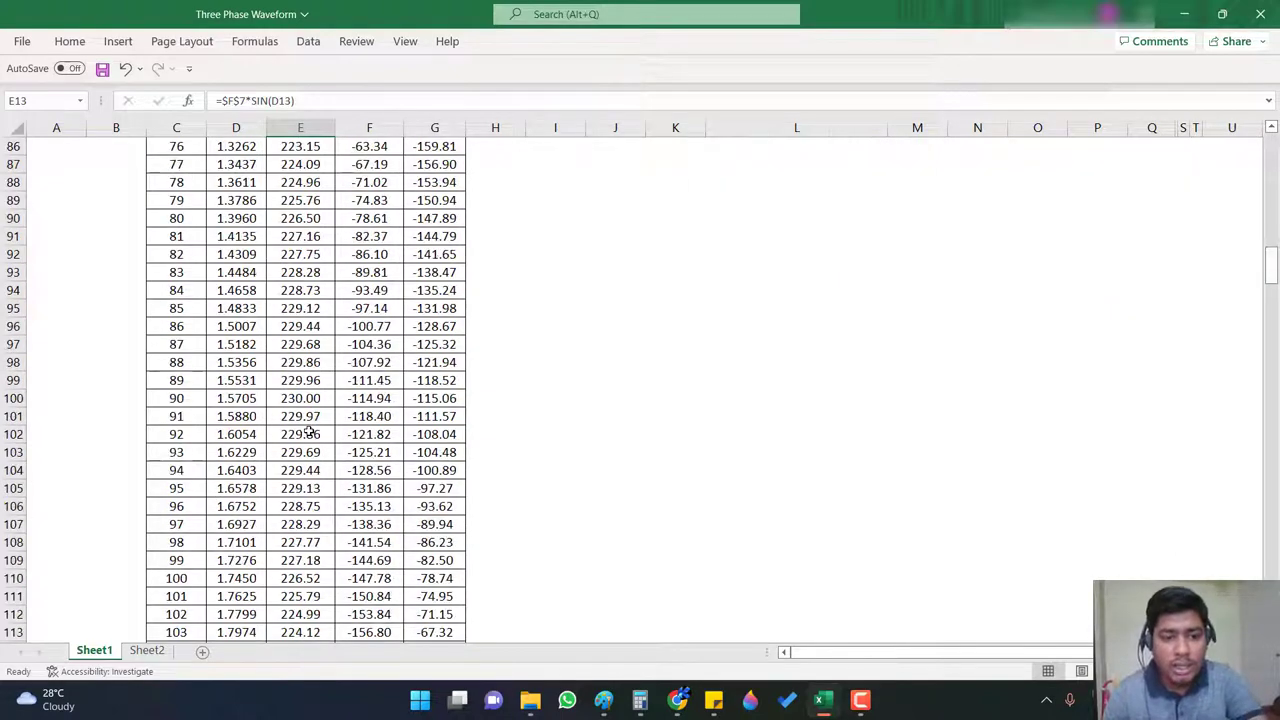
pyautogui.scroll(-5, 310, 432)
pyautogui.scroll(-10, 310, 432)
pyautogui.scroll(-5, 310, 432)
pyautogui.scroll(-5, 310, 432)
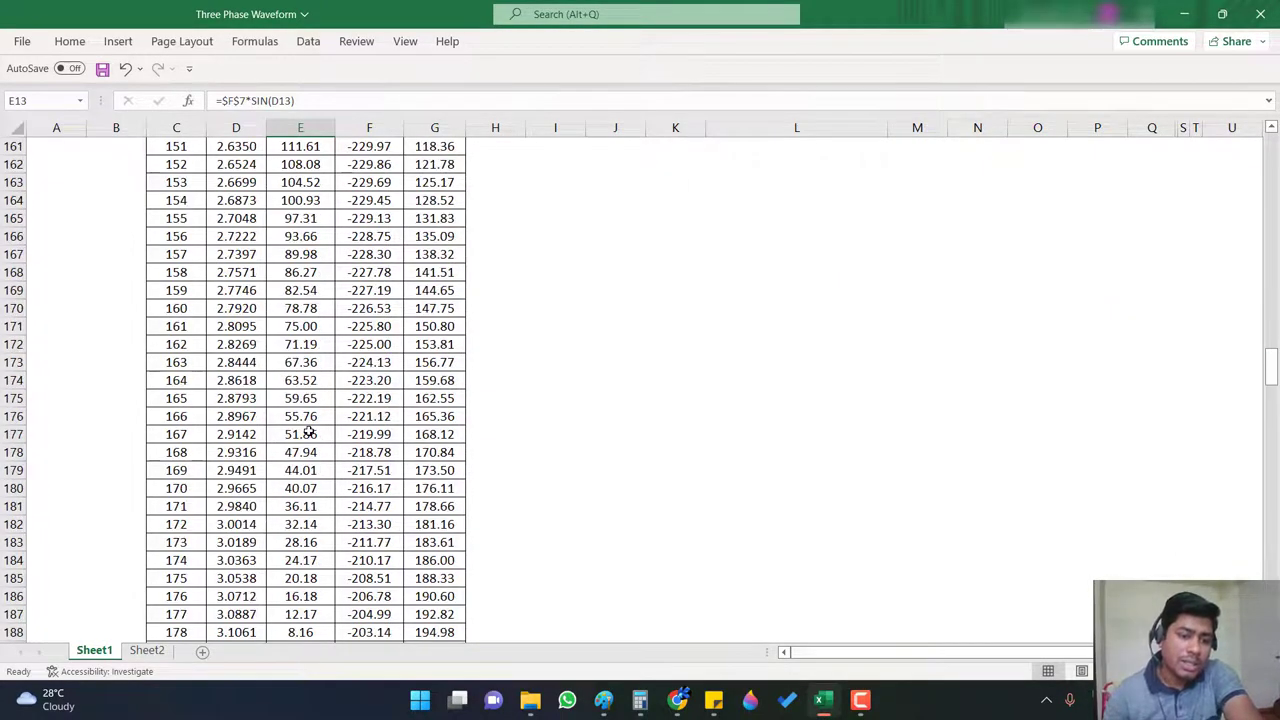
pyautogui.scroll(-10, 310, 432)
pyautogui.scroll(-5, 310, 432)
pyautogui.scroll(-4, 310, 432)
pyautogui.scroll(-8, 310, 432)
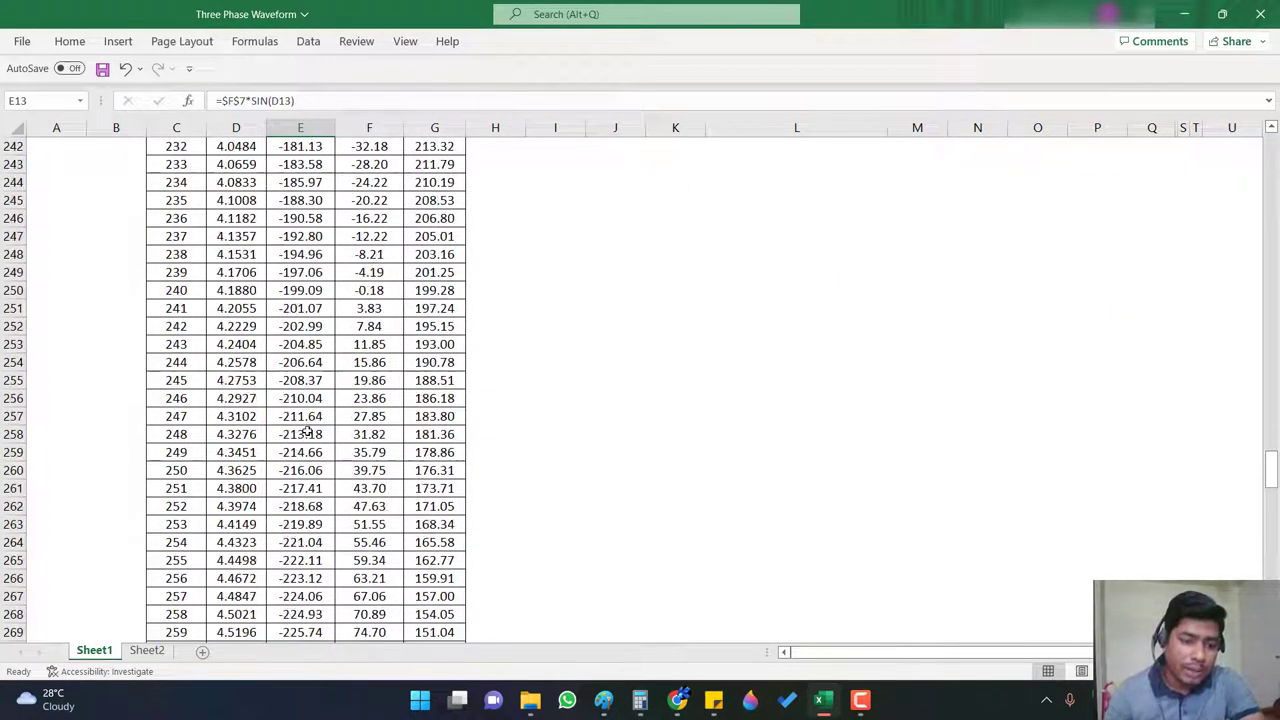
pyautogui.scroll(-6, 307, 440)
pyautogui.scroll(-5, 305, 475)
pyautogui.scroll(-6, 305, 485)
pyautogui.scroll(-4, 305, 486)
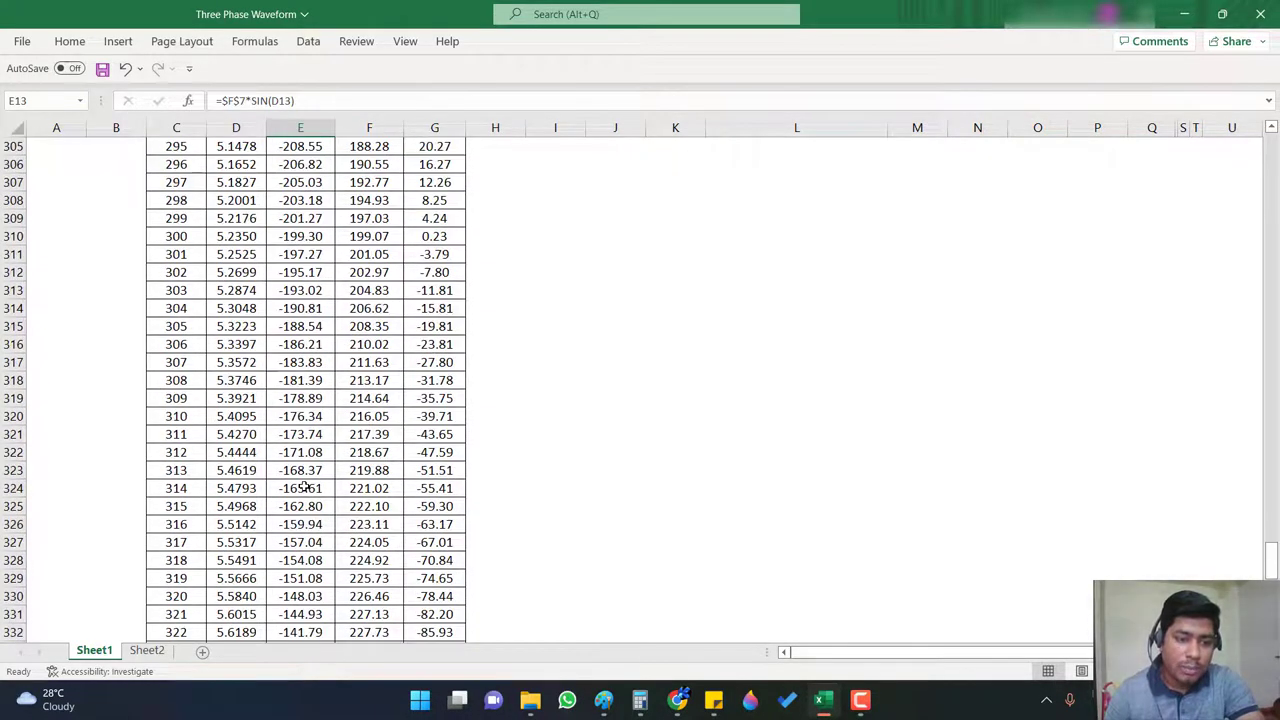
pyautogui.scroll(-5, 304, 487)
pyautogui.scroll(-11, 304, 486)
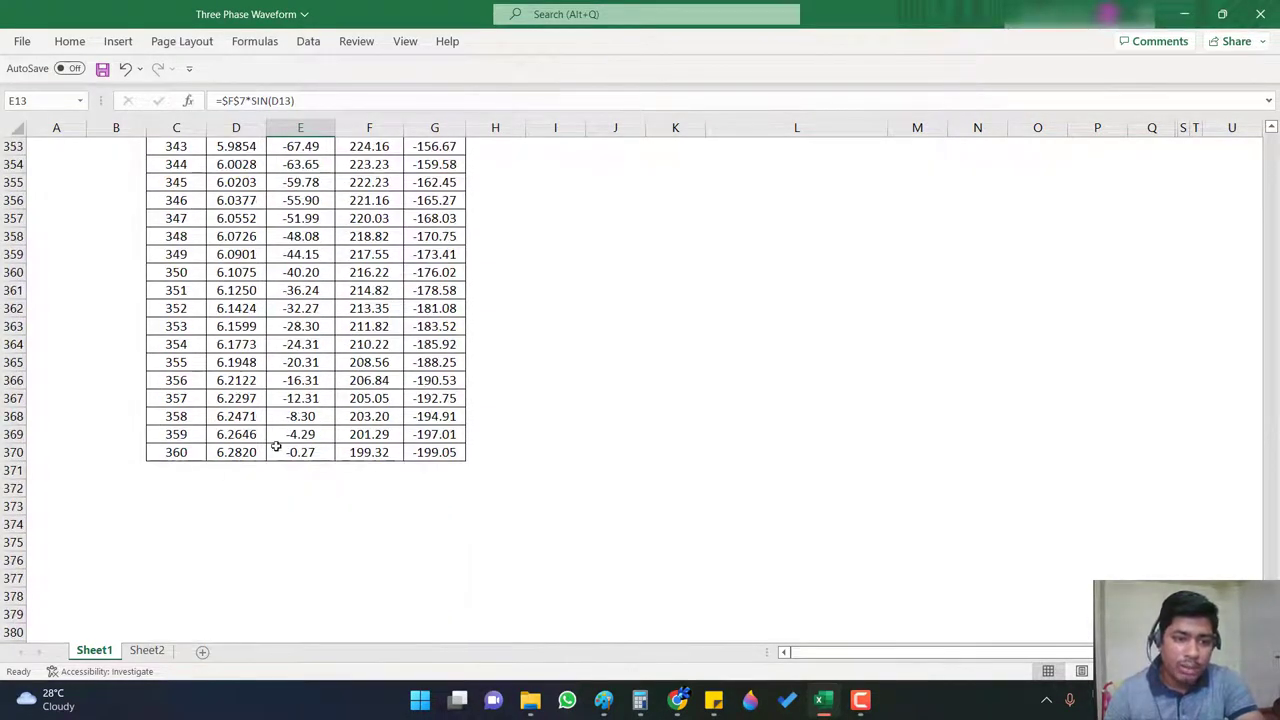
pyautogui.scroll(12, 886, 474)
pyautogui.scroll(6, 1065, 451)
pyautogui.scroll(9, 1270, 514)
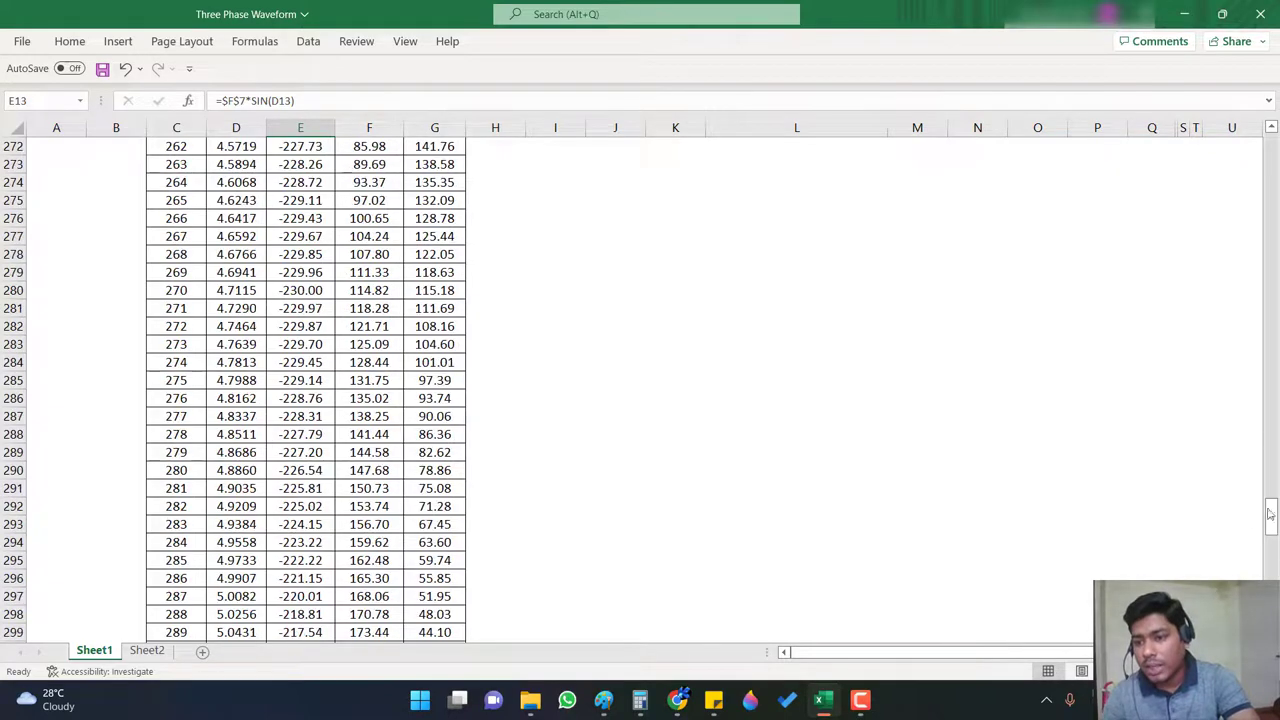
pyautogui.moveTo(1272, 512); pyautogui.dragTo(1272, 160)
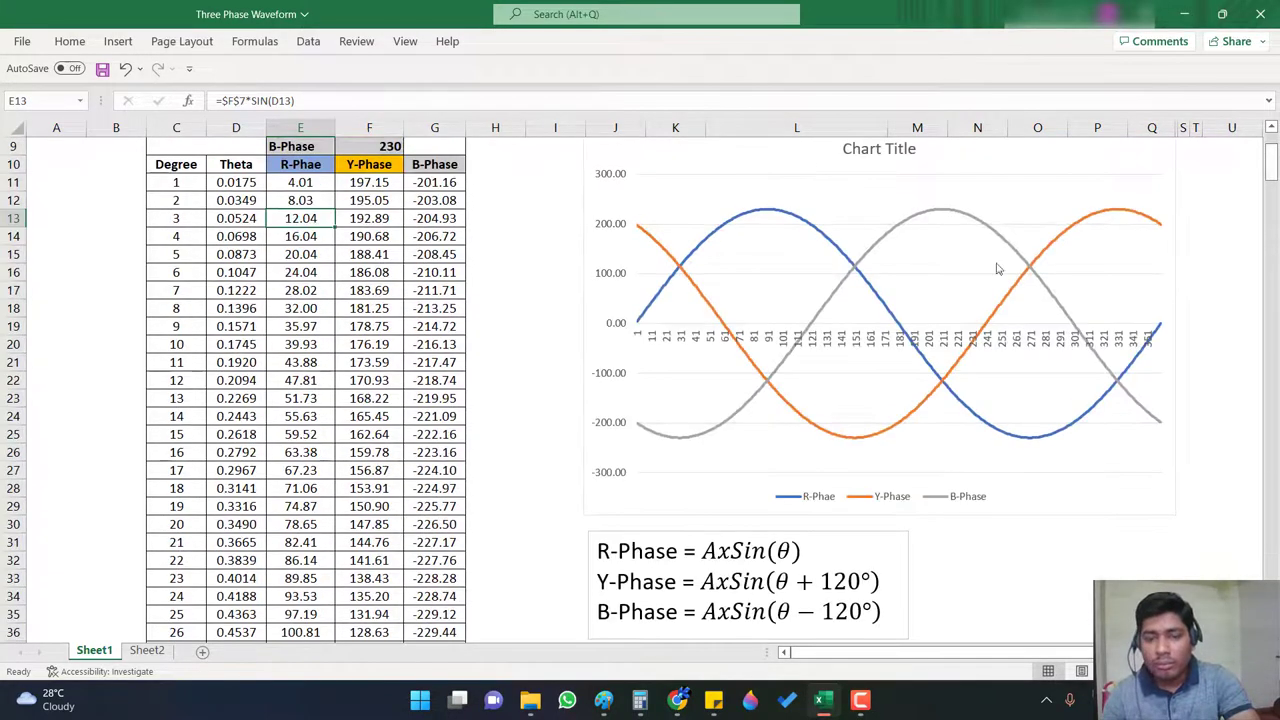
pyautogui.scroll(2, 636, 270)
pyautogui.scroll(1, 636, 270)
pyautogui.scroll(-2, 789, 345)
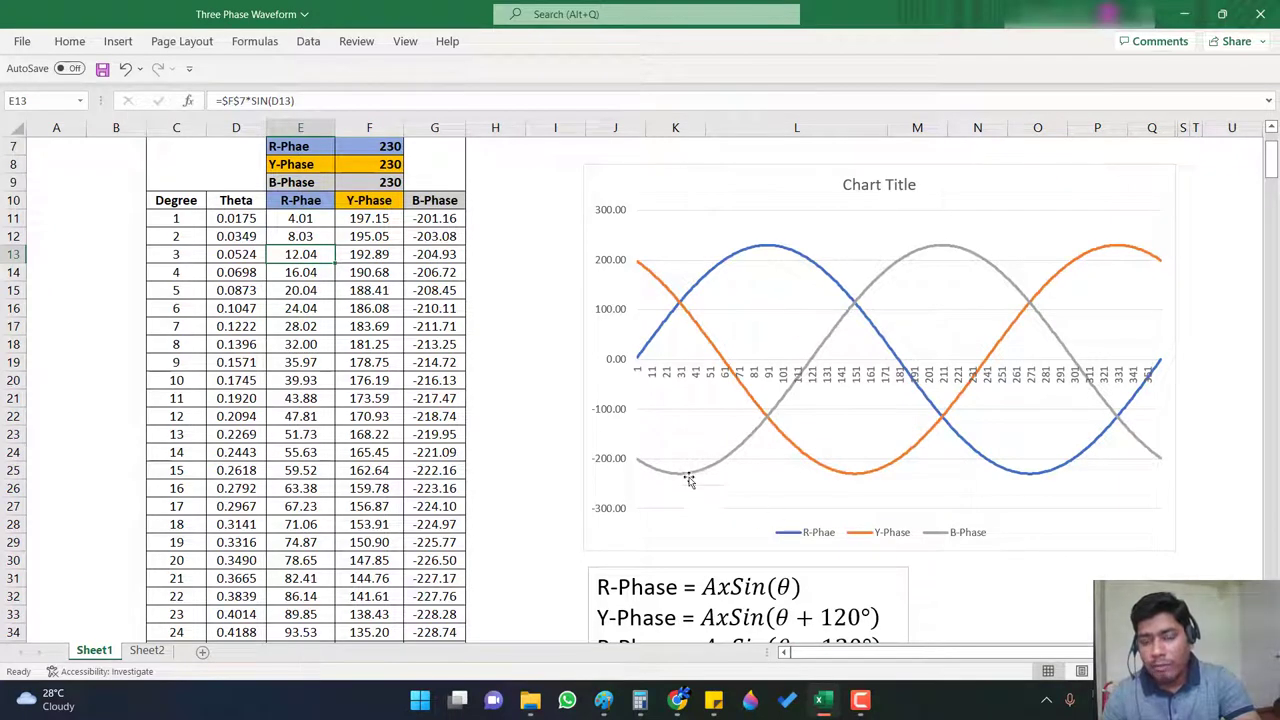
pyautogui.scroll(2, 879, 380)
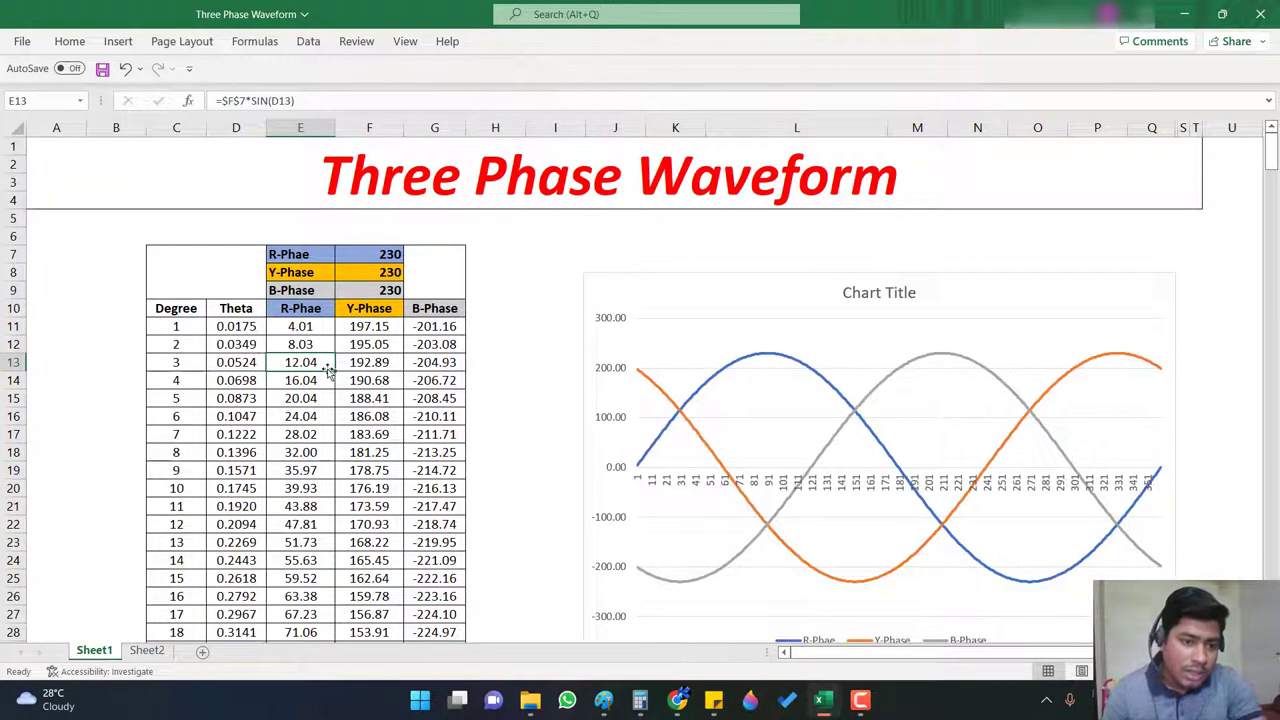
pyautogui.scroll(-1, 328, 370)
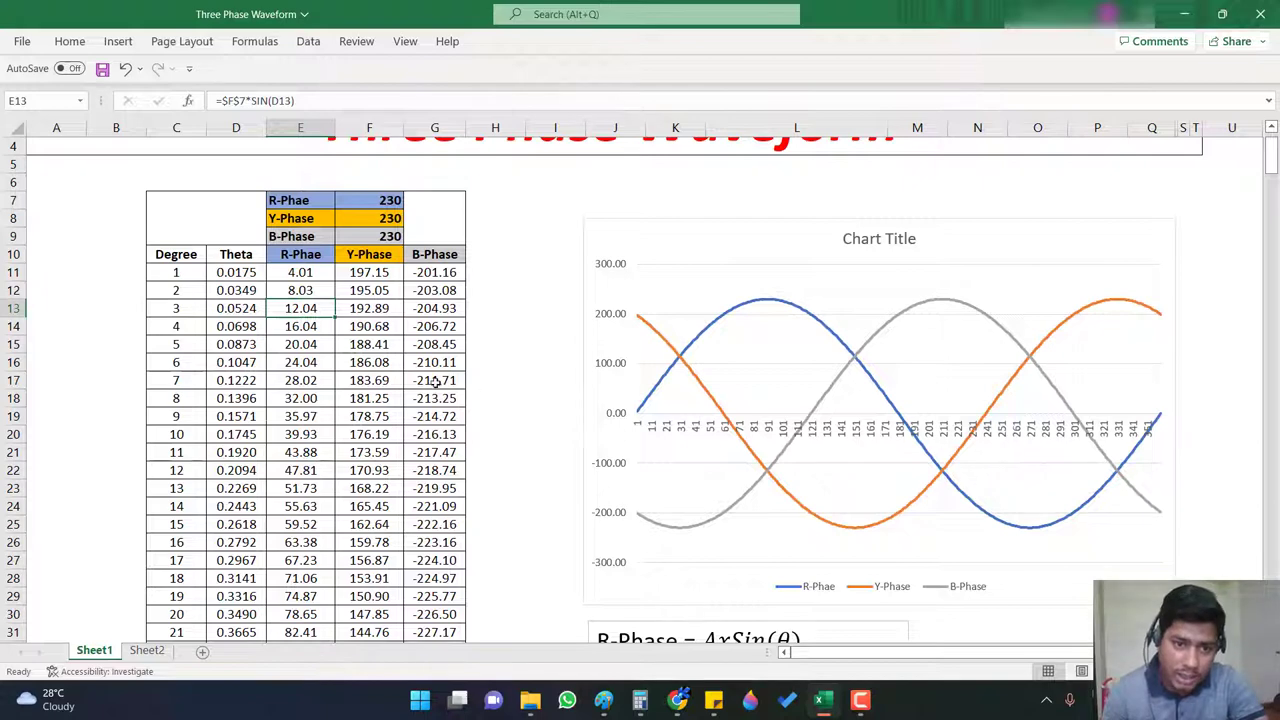
pyautogui.click(371, 272)
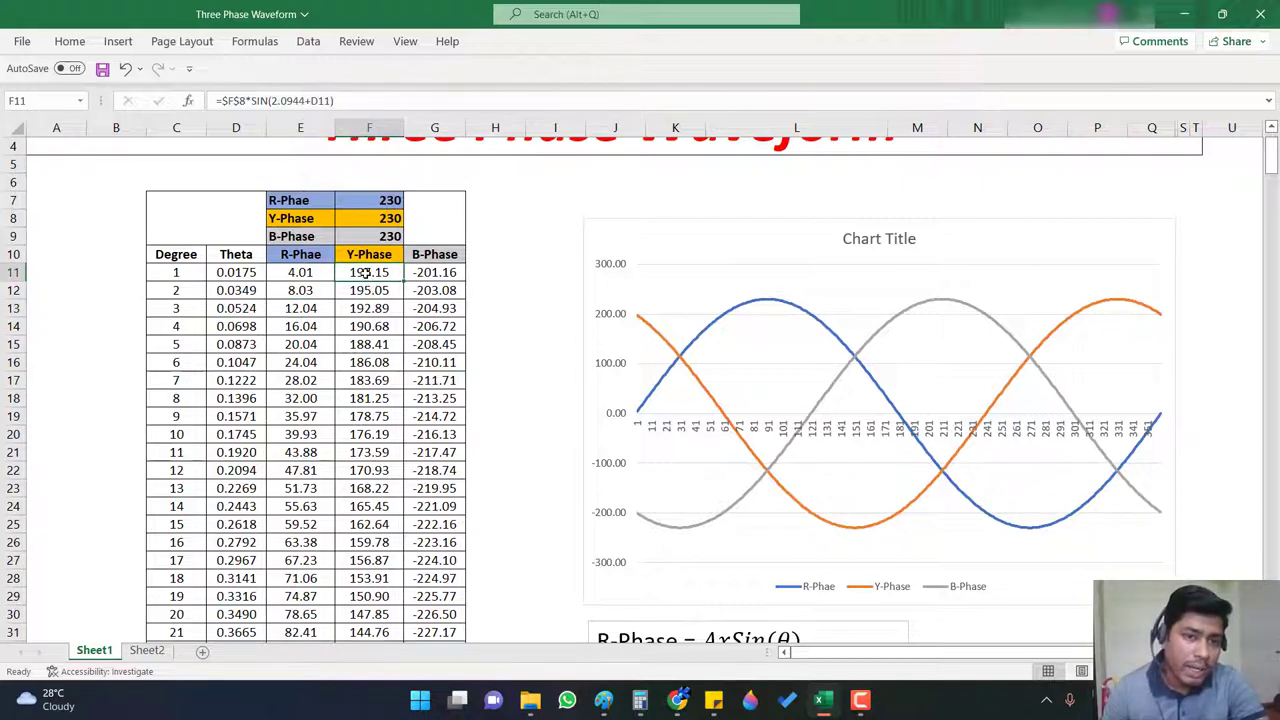
pyautogui.doubleClick(366, 272)
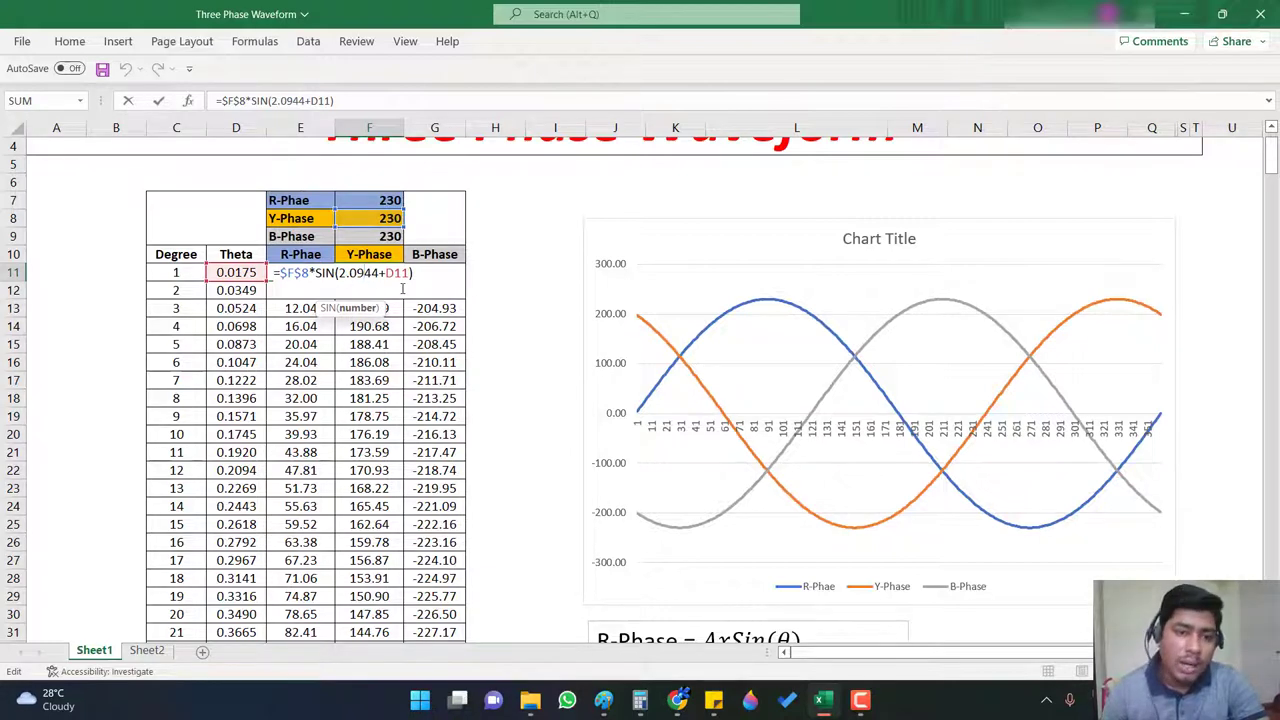
pyautogui.press('Escape')
pyautogui.scroll(-4, 571, 329)
pyautogui.scroll(-1, 845, 408)
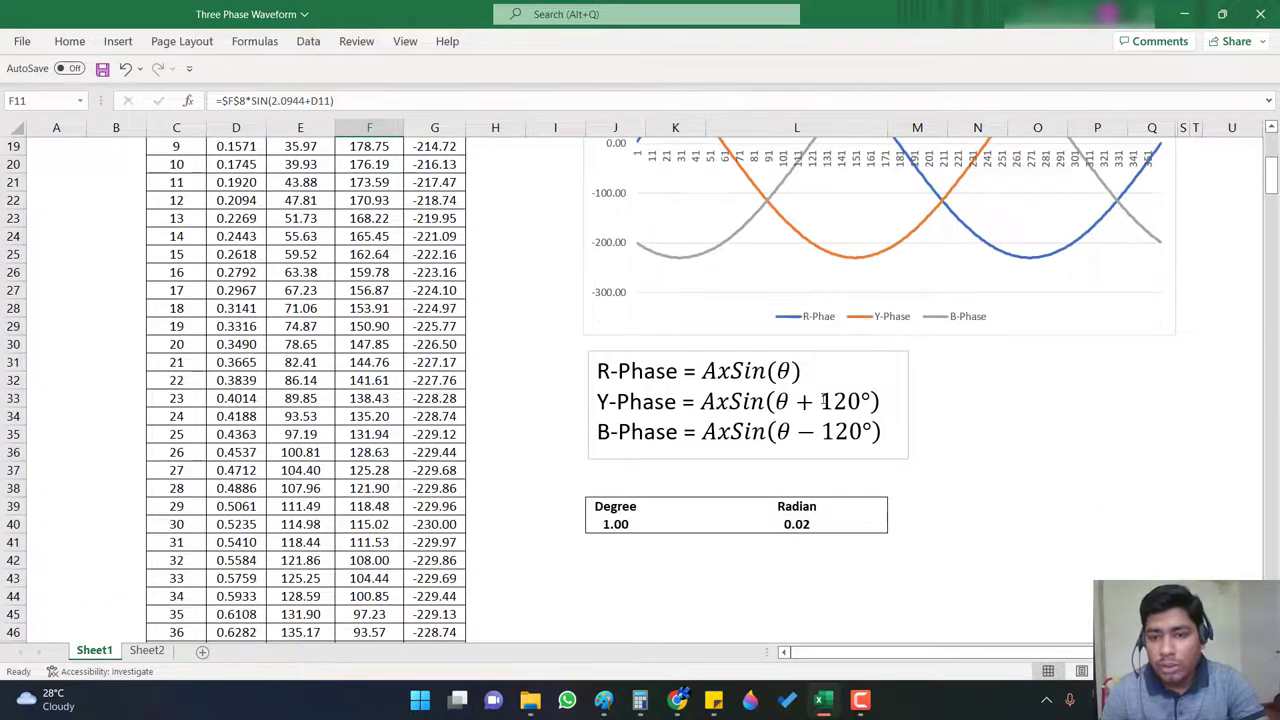
pyautogui.moveTo(822, 401); pyautogui.dragTo(875, 418)
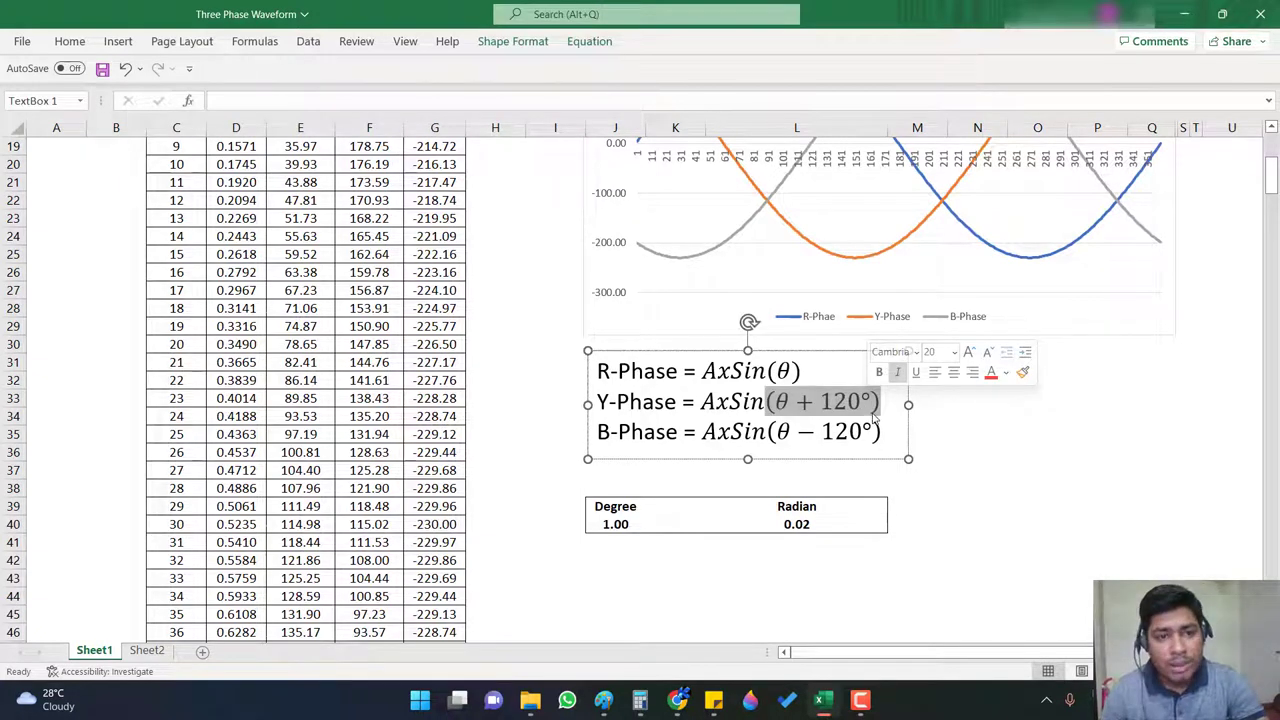
pyautogui.press('Escape')
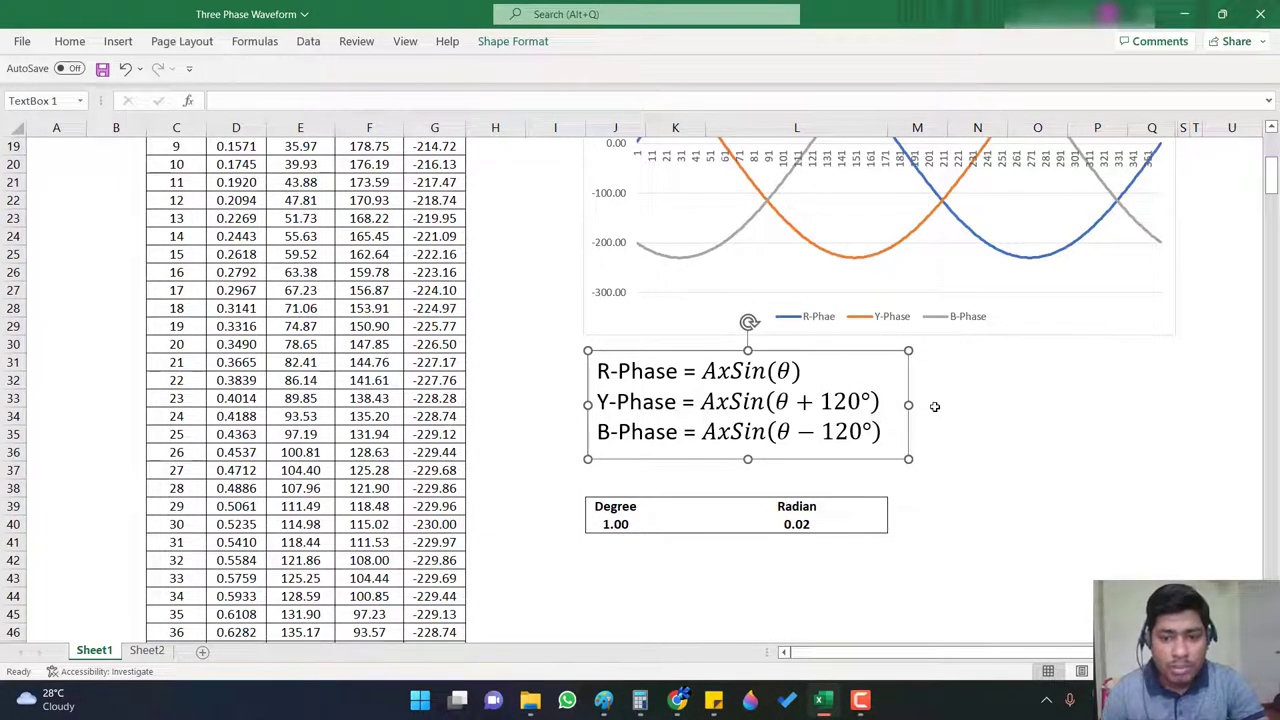
pyautogui.scroll(-7, 934, 406)
pyautogui.scroll(-12, 592, 467)
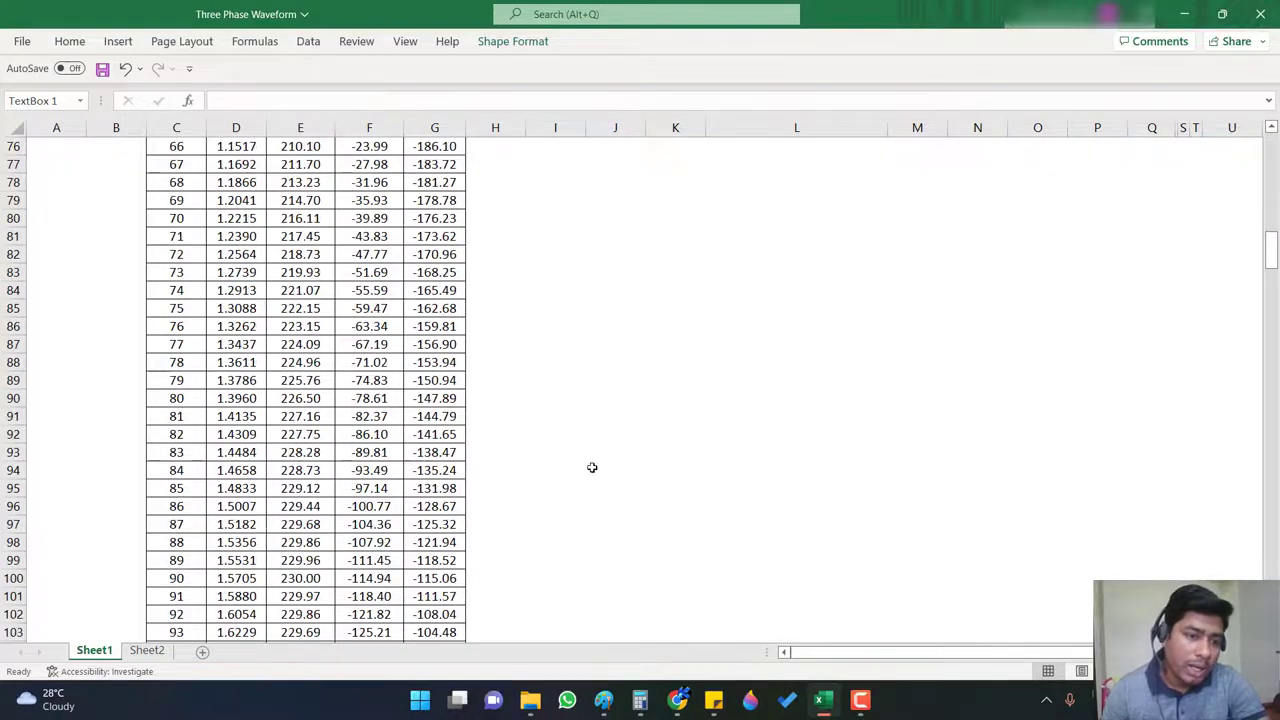
pyautogui.scroll(-7, 300, 508)
pyautogui.scroll(-9, 180, 500)
pyautogui.scroll(-5, 180, 517)
pyautogui.scroll(5, 178, 514)
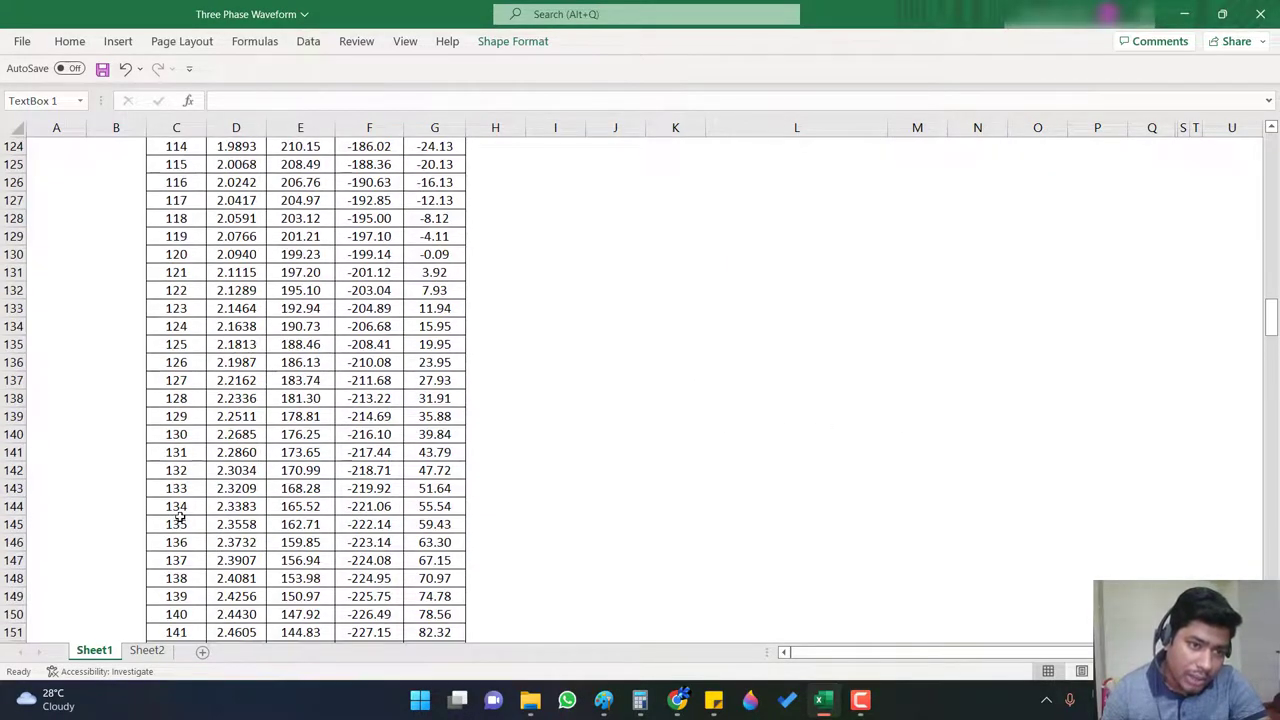
pyautogui.scroll(2, 178, 514)
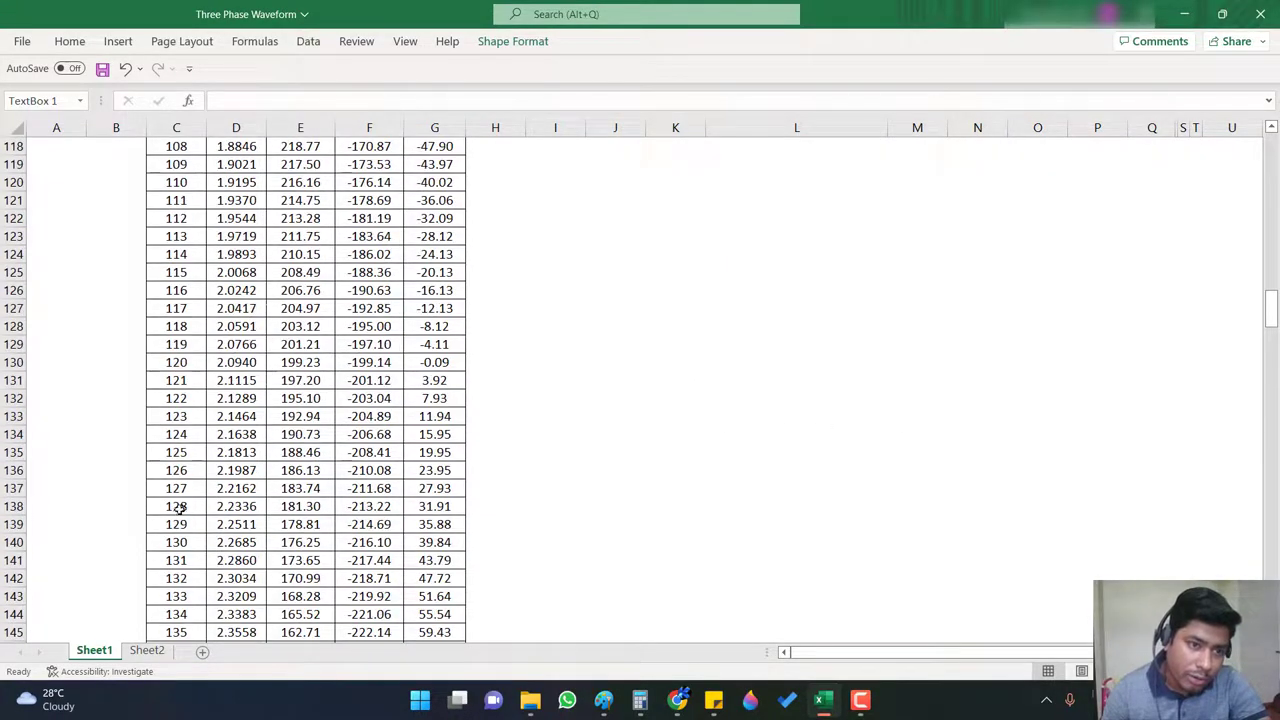
pyautogui.click(173, 362)
pyautogui.click(235, 362)
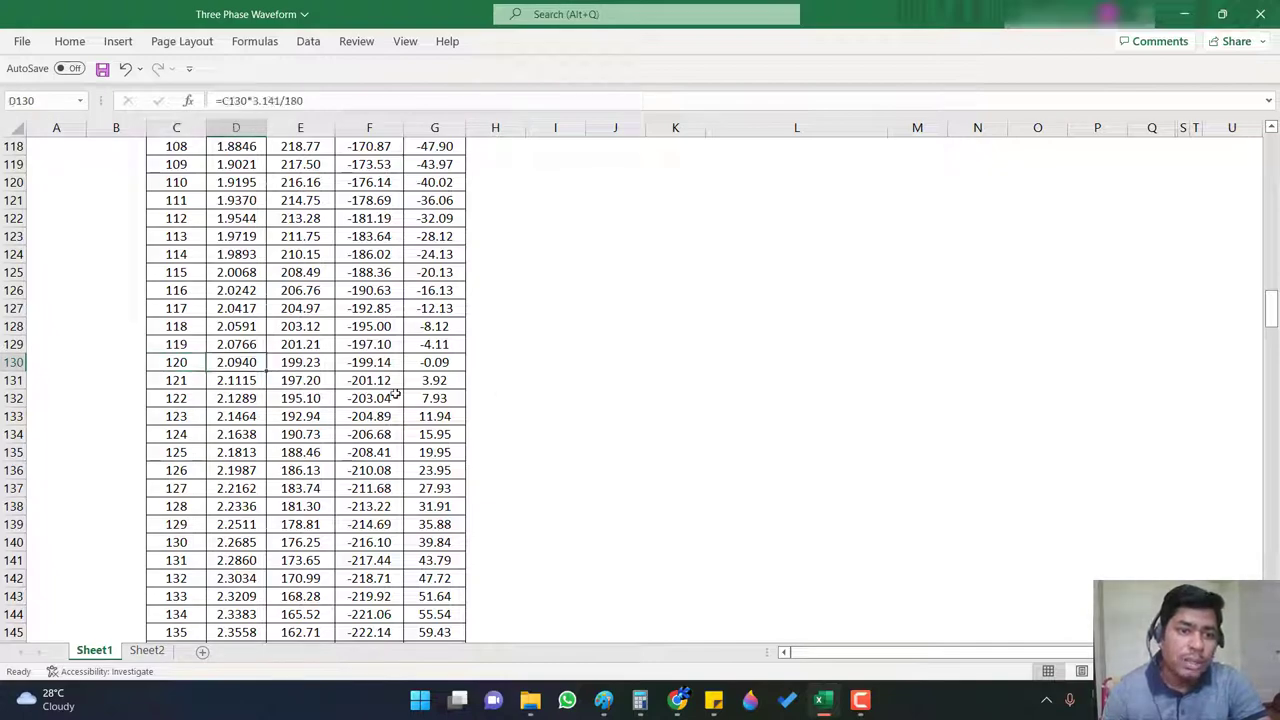
pyautogui.scroll(6, 561, 395)
pyautogui.scroll(13, 561, 395)
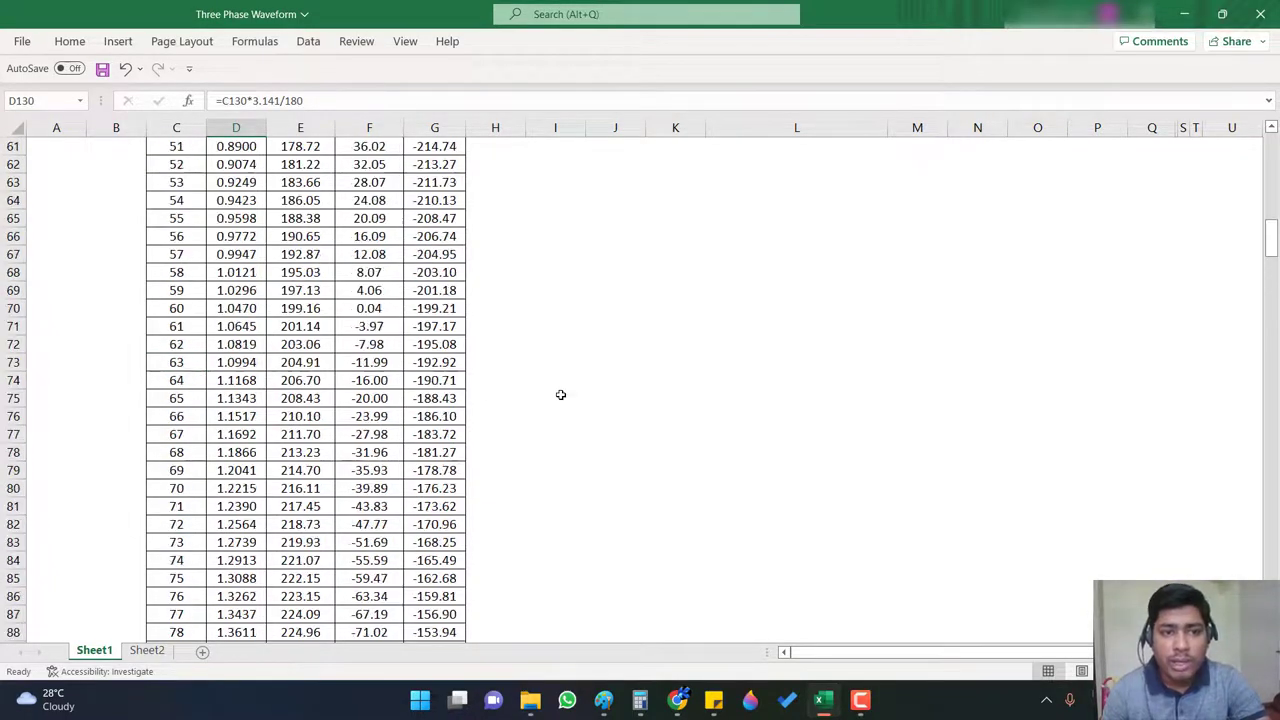
pyautogui.scroll(8, 561, 395)
pyautogui.scroll(12, 561, 395)
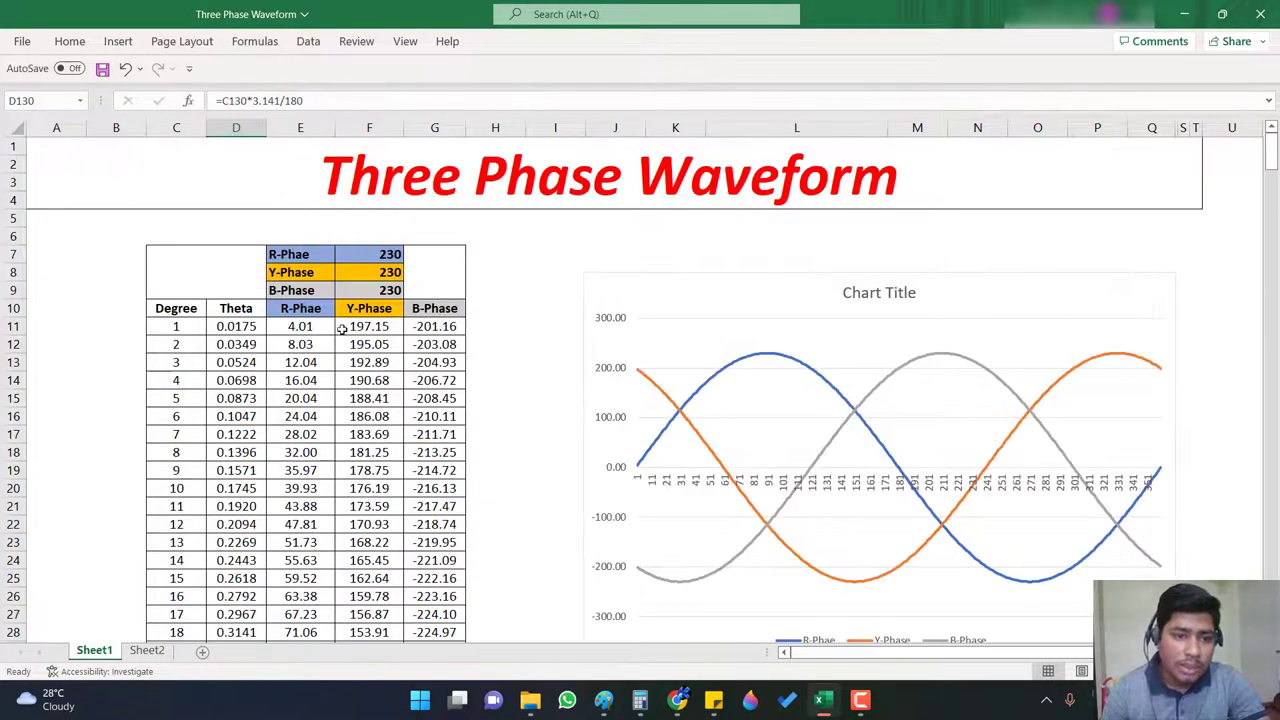
pyautogui.doubleClick(343, 330)
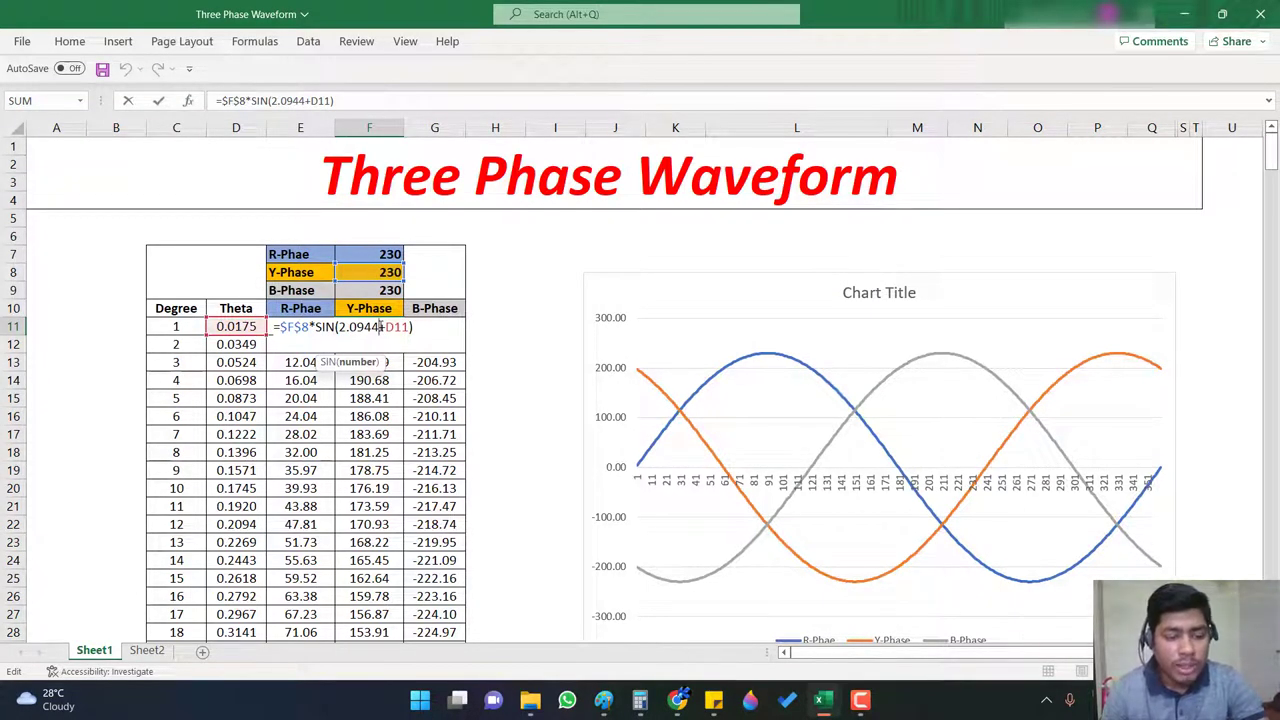
pyautogui.press('Escape')
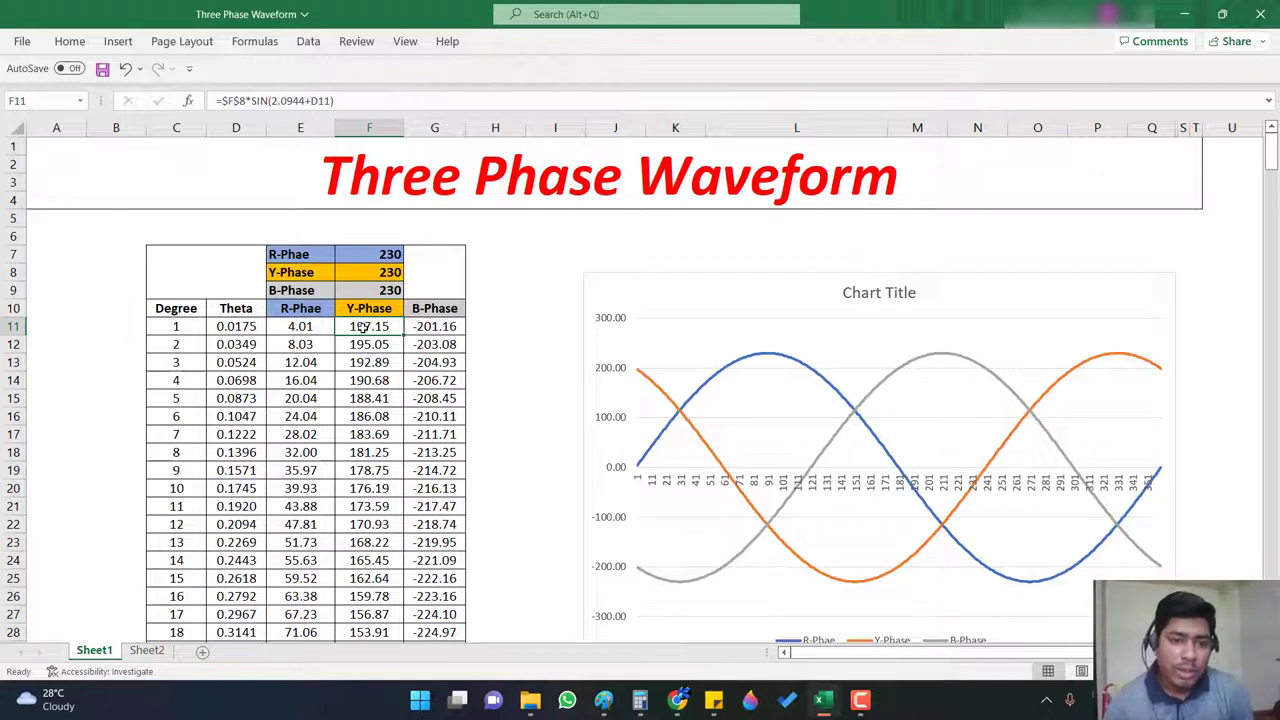
pyautogui.doubleClick(365, 326)
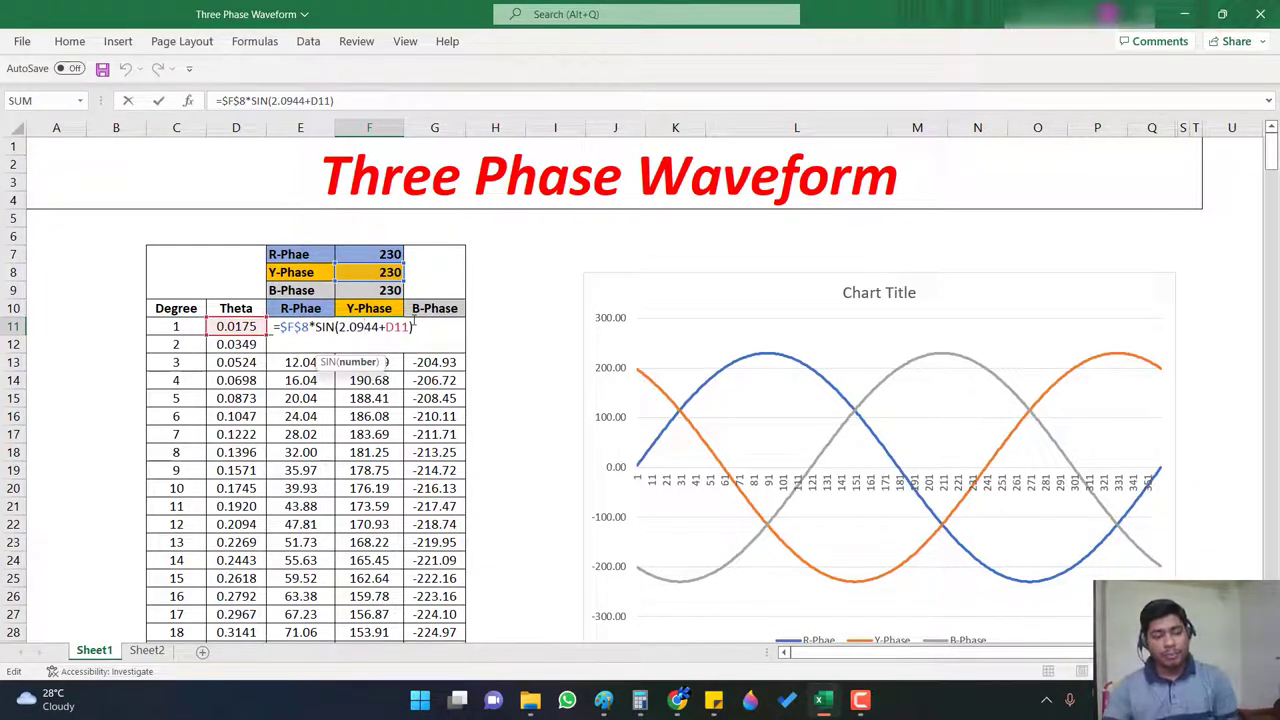
pyautogui.press('Escape')
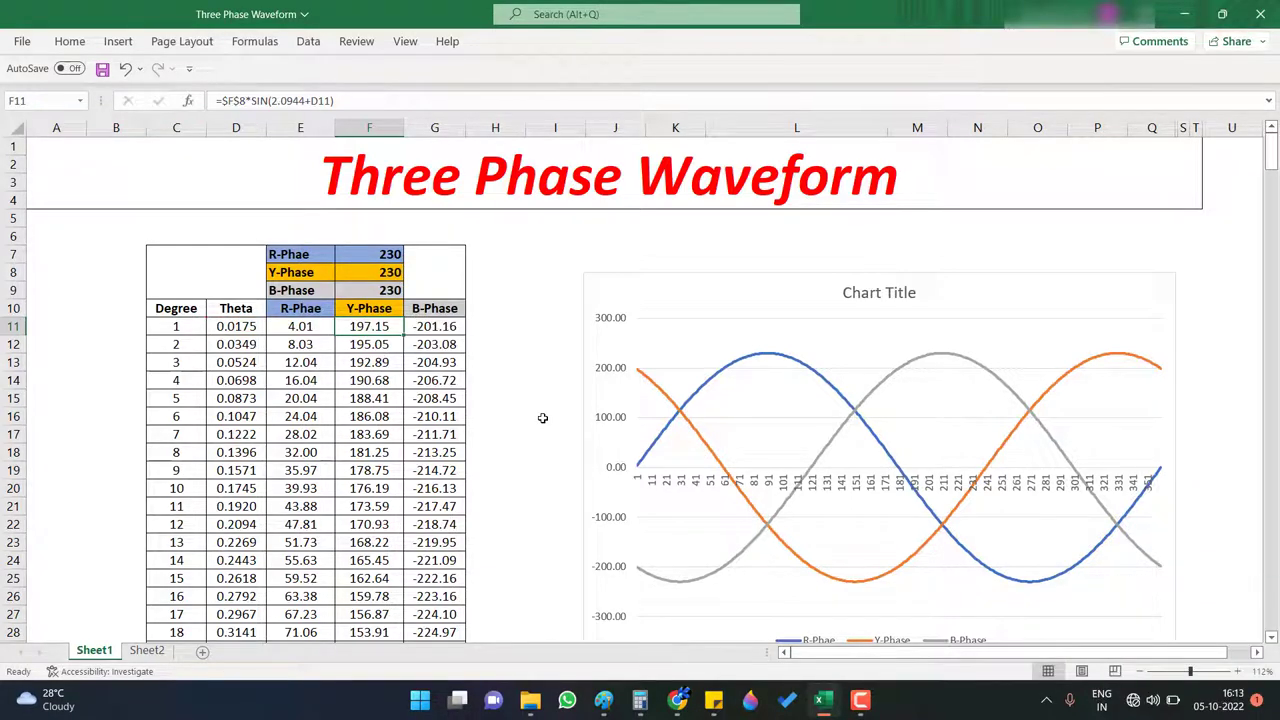